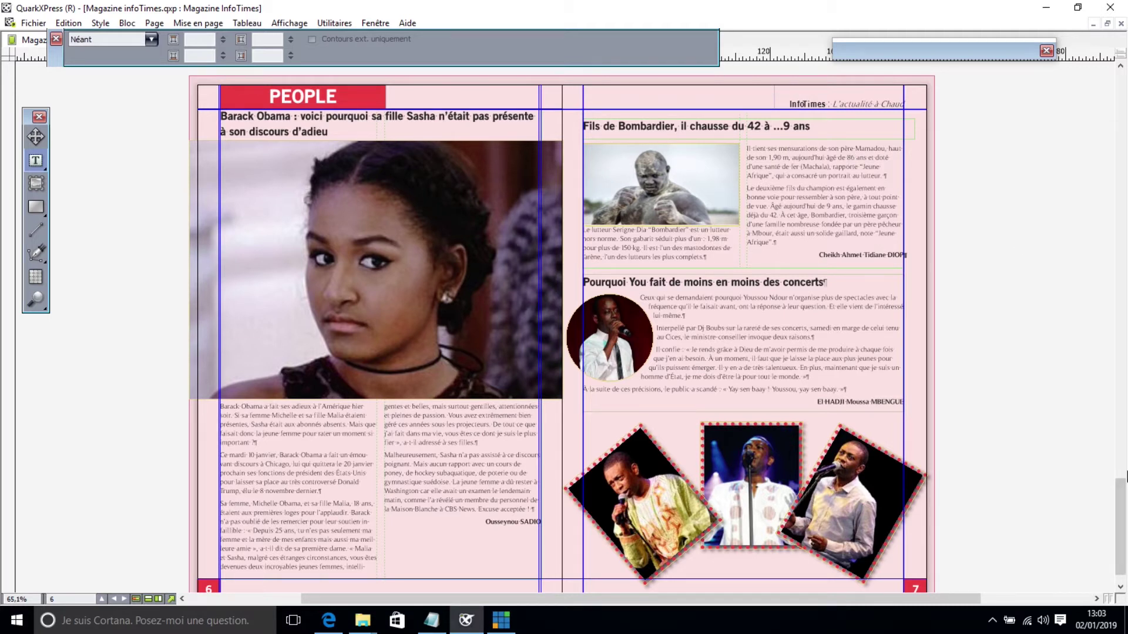
- Look through the magazine's existing spreads, from the People pages back to the Culture pages
scroll(1126, 477, "down", 1)
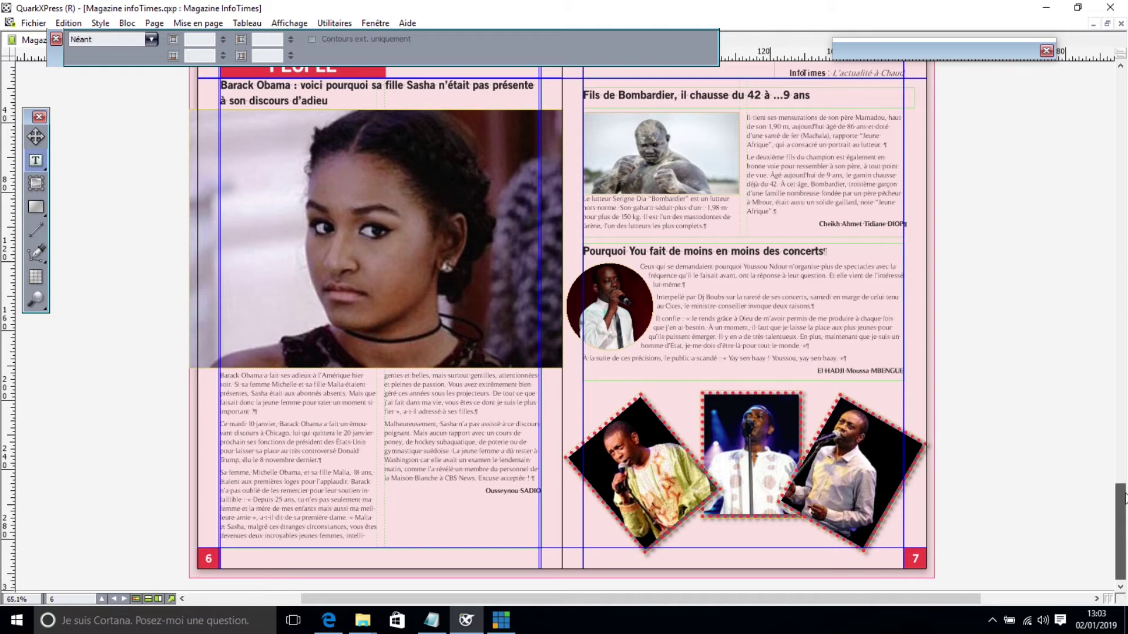
scroll(1125, 506, "up", 10)
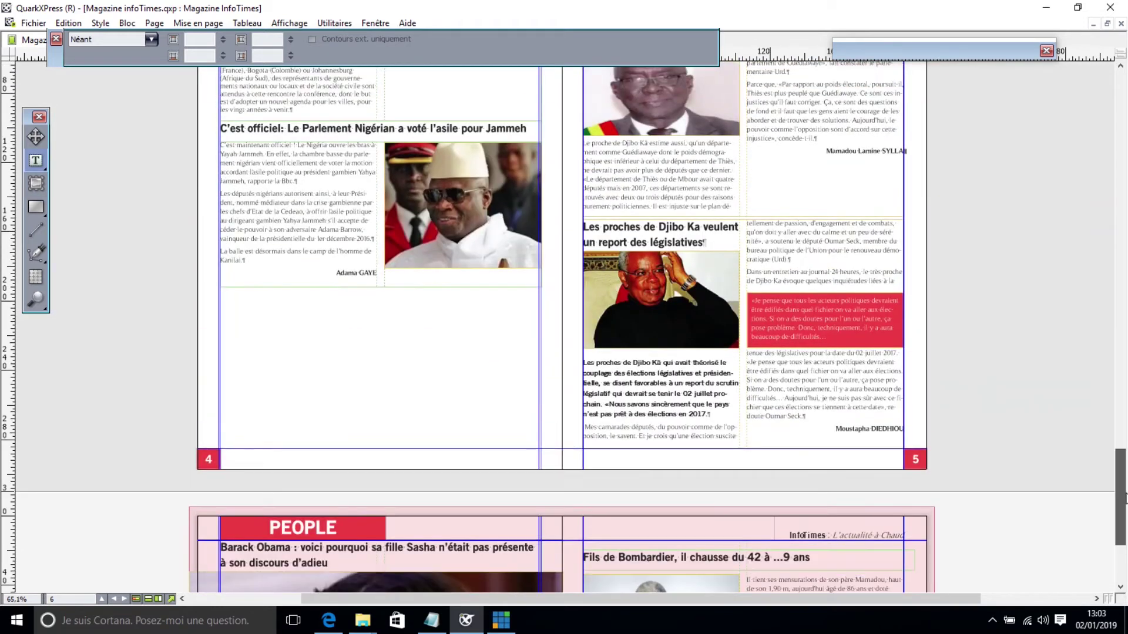
scroll(1126, 490, "down", 15)
scroll(1125, 411, "up", 11)
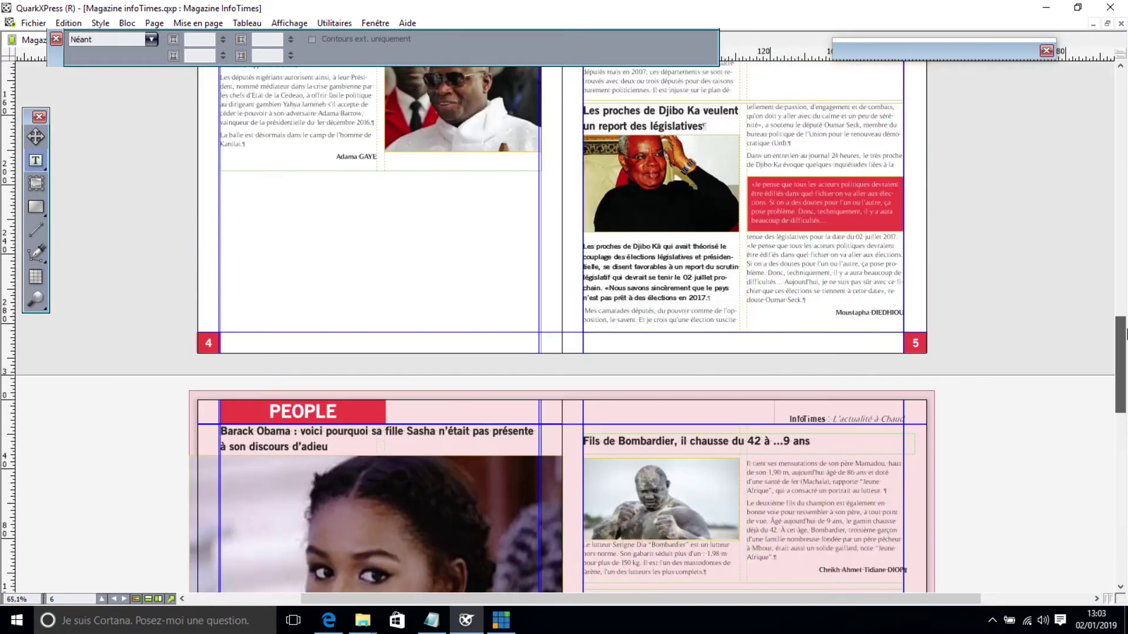
scroll(1126, 352, "up", 20)
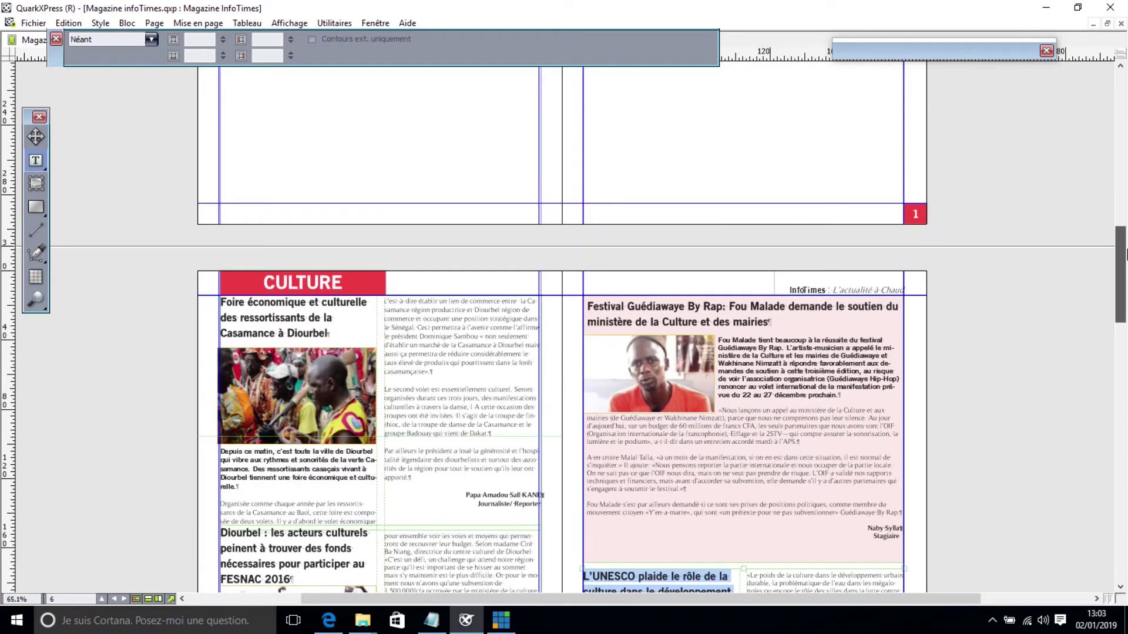
- Insert 2 pages after page 3, based on the A-Maquette A master
left_click_drag(1126, 254, 1125, 353)
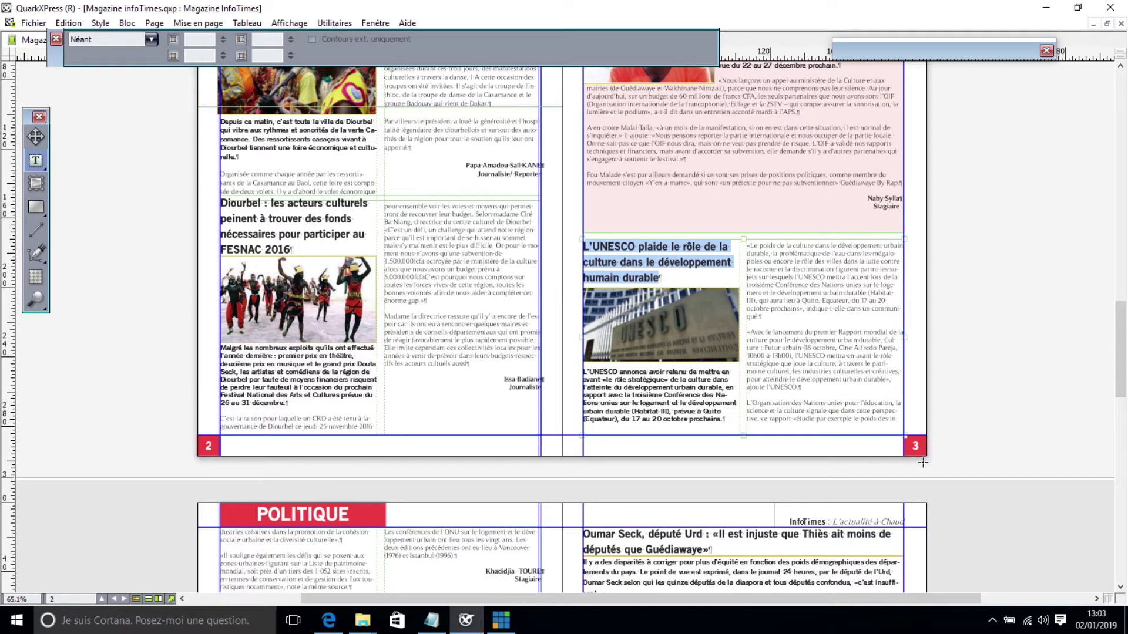
left_click(156, 23)
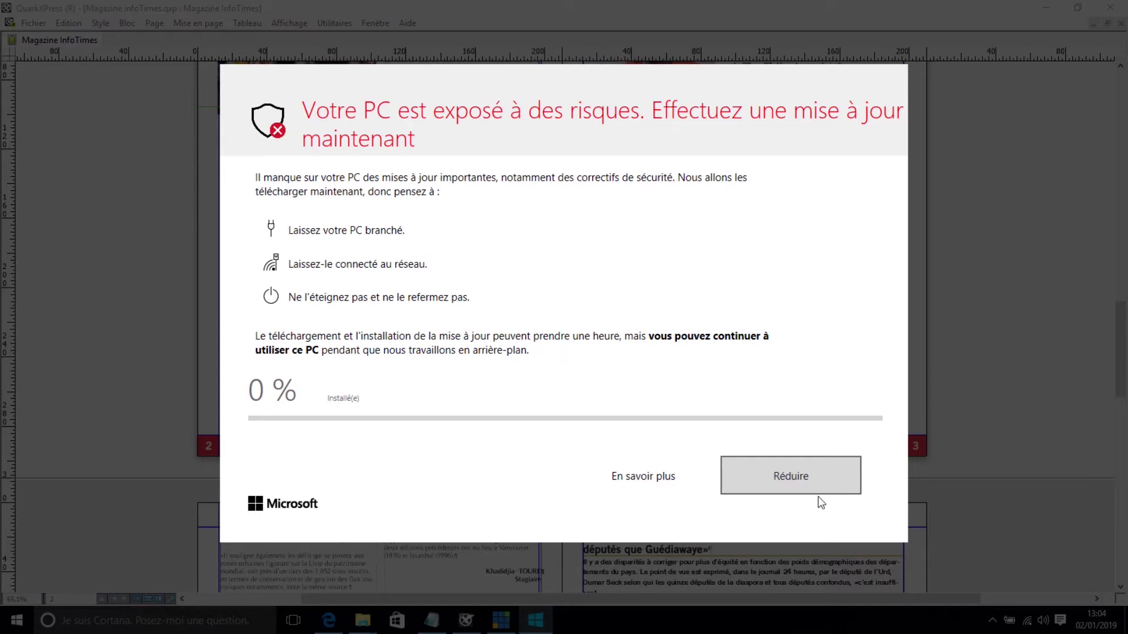
left_click(752, 484)
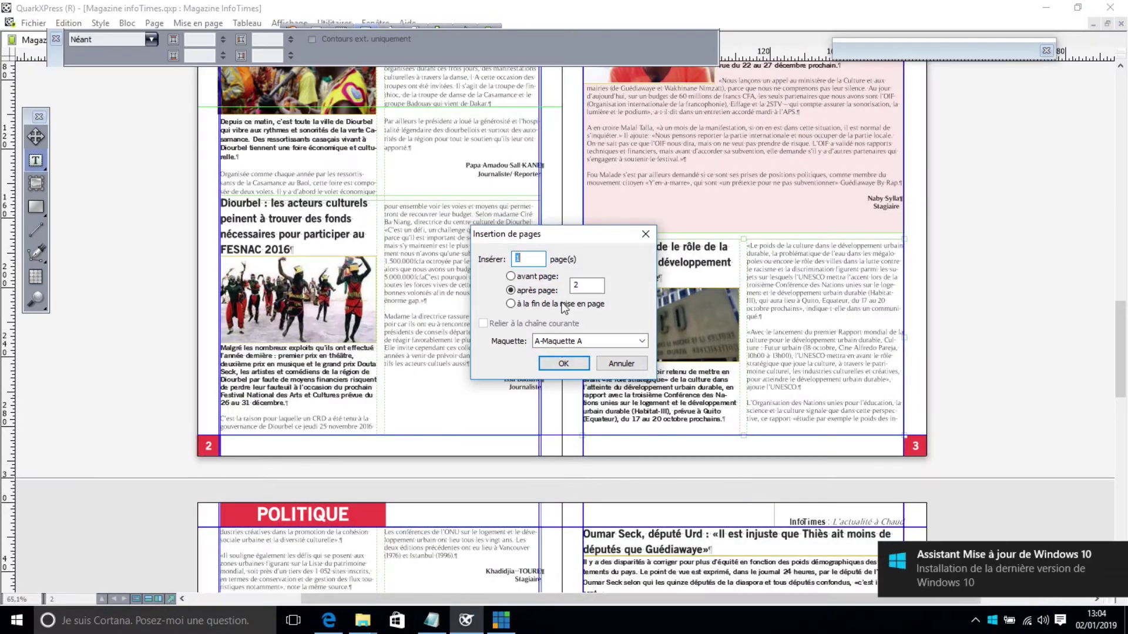
left_click(525, 260)
key("BackSpace")
type("2")
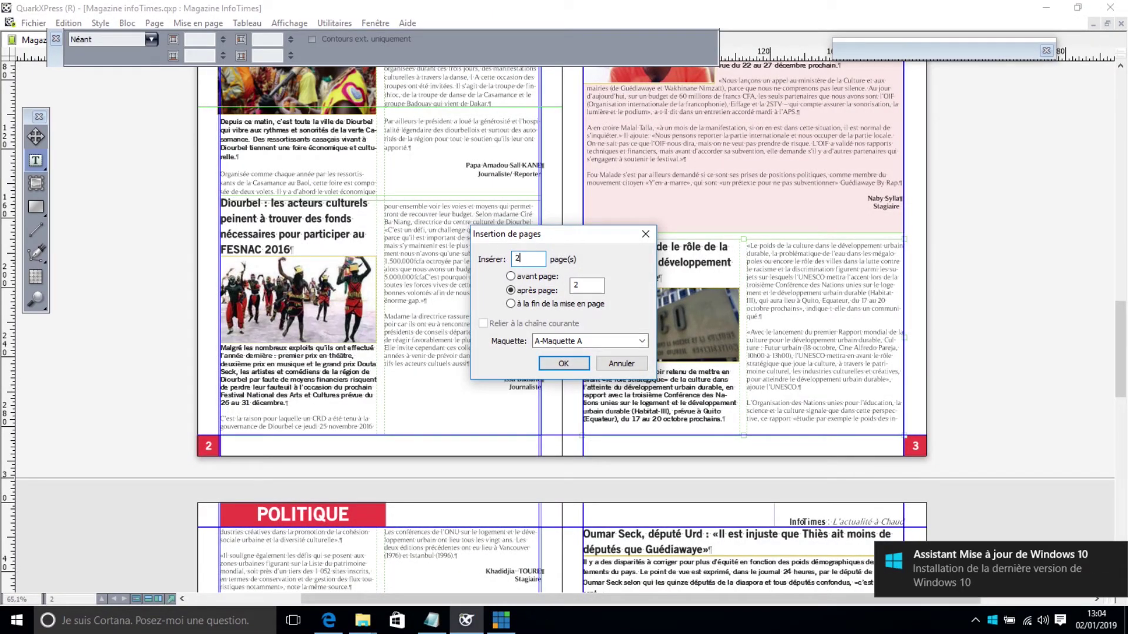
double_click(583, 287)
type("3")
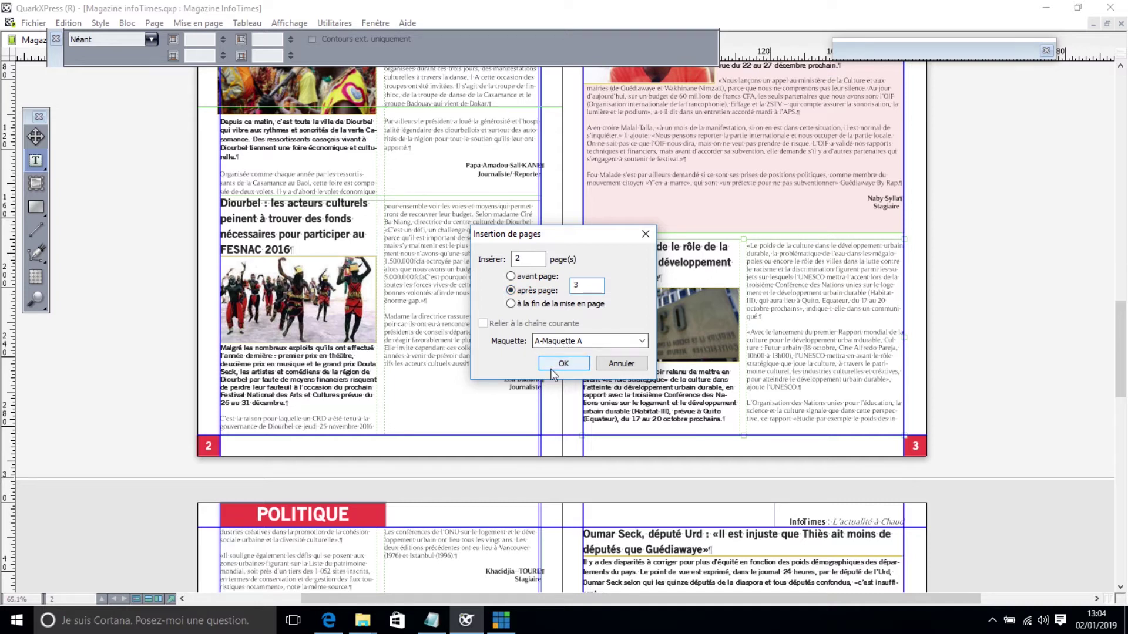
left_click(563, 364)
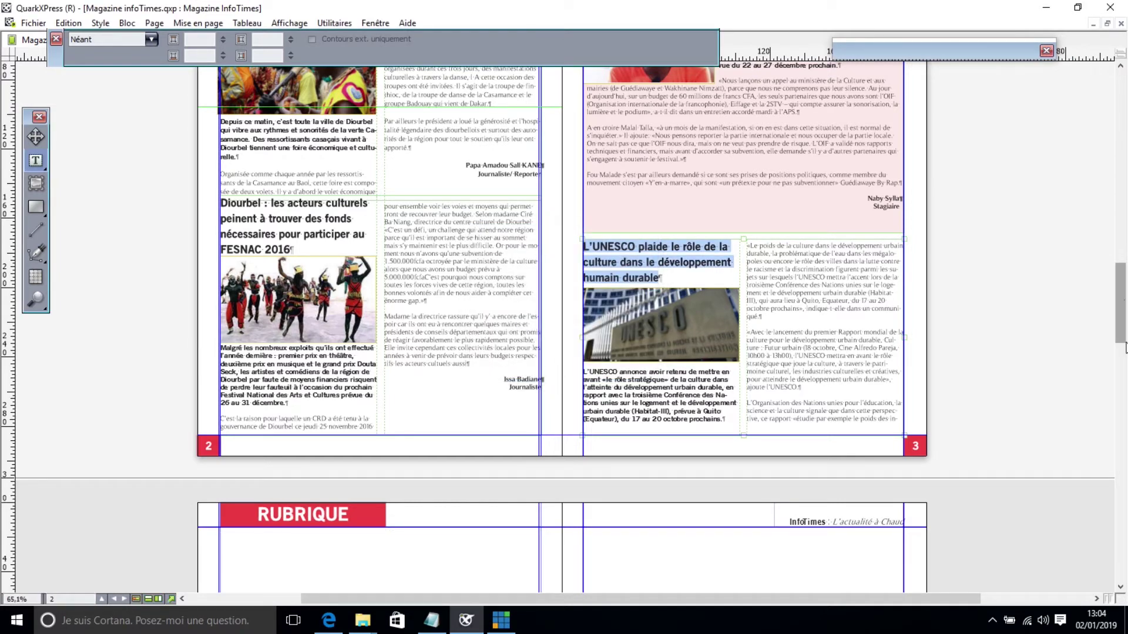
- Replace the RUBRIQUE section heading on the new spread with ECONOMIE
left_click_drag(1122, 306, 1124, 349)
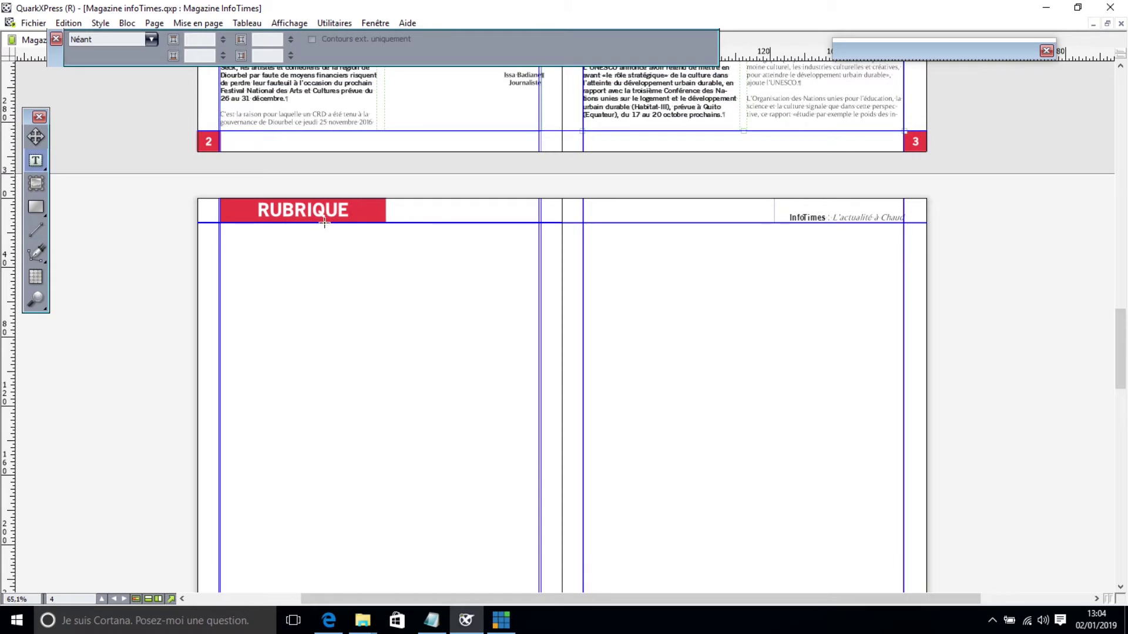
left_click_drag(338, 214, 260, 211)
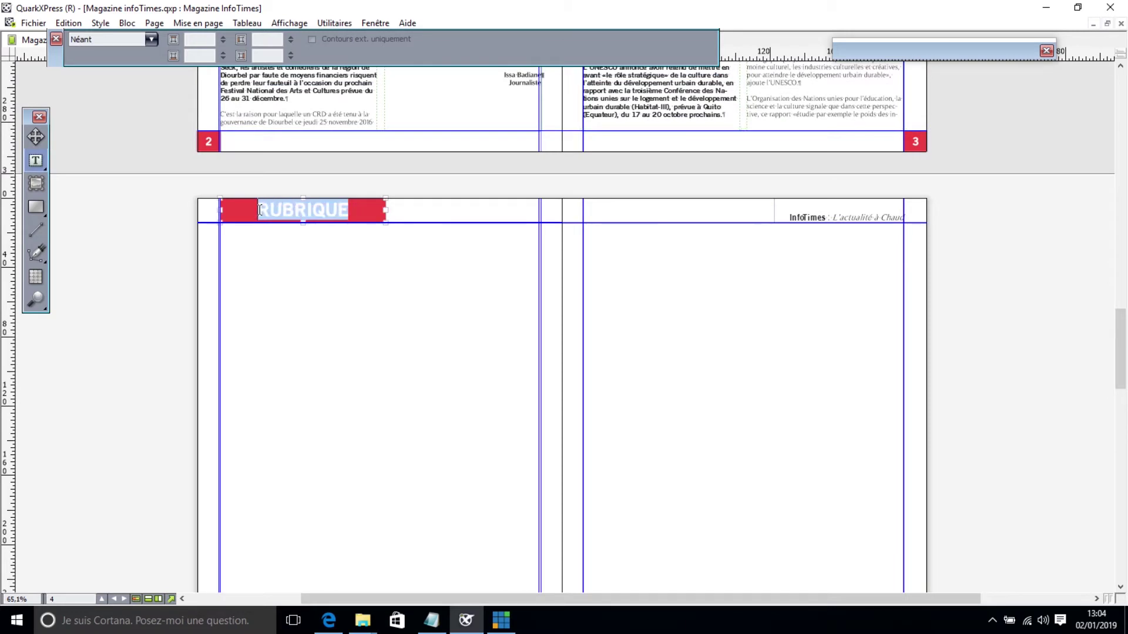
type("ECONOMIE")
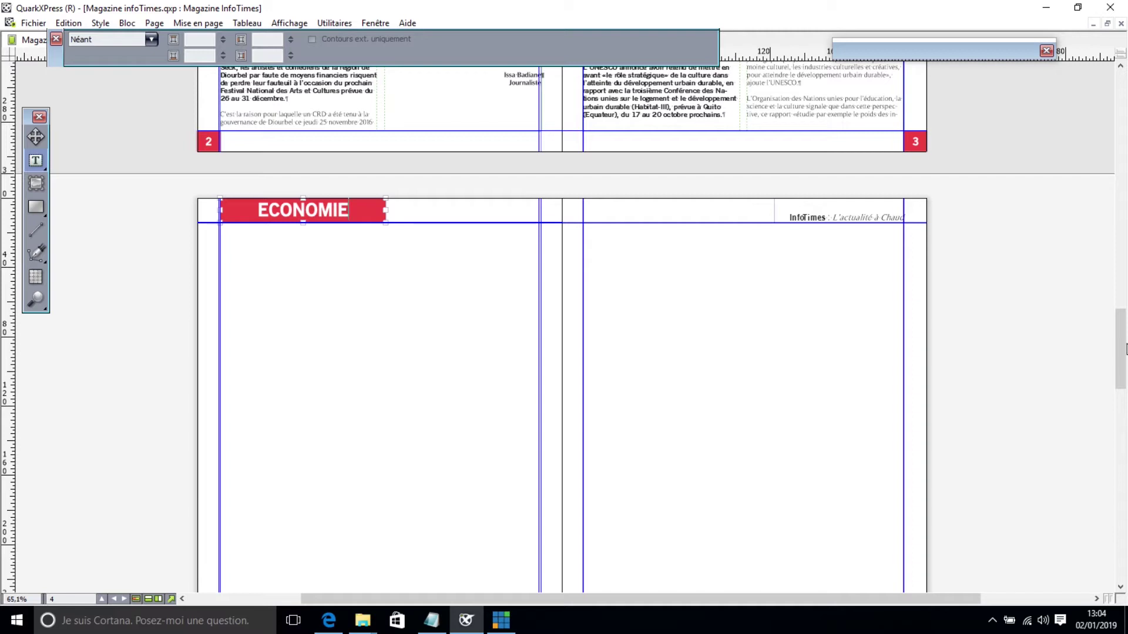
- Show the Repères (guides) palette and place it beside the ECONOMIE spread
left_click(369, 23)
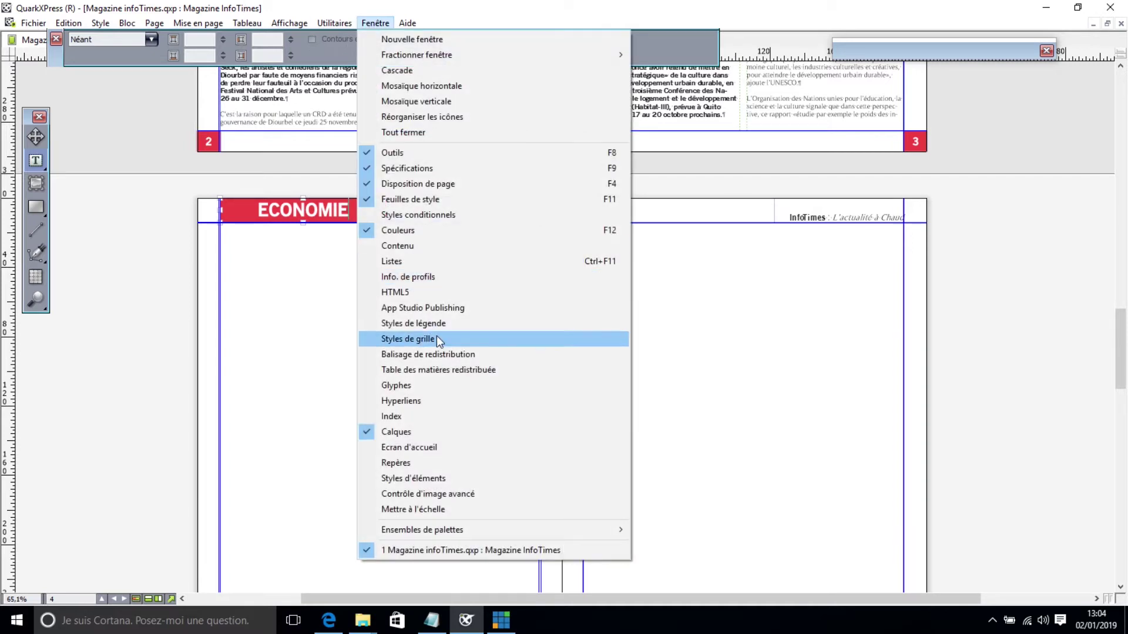
left_click(404, 464)
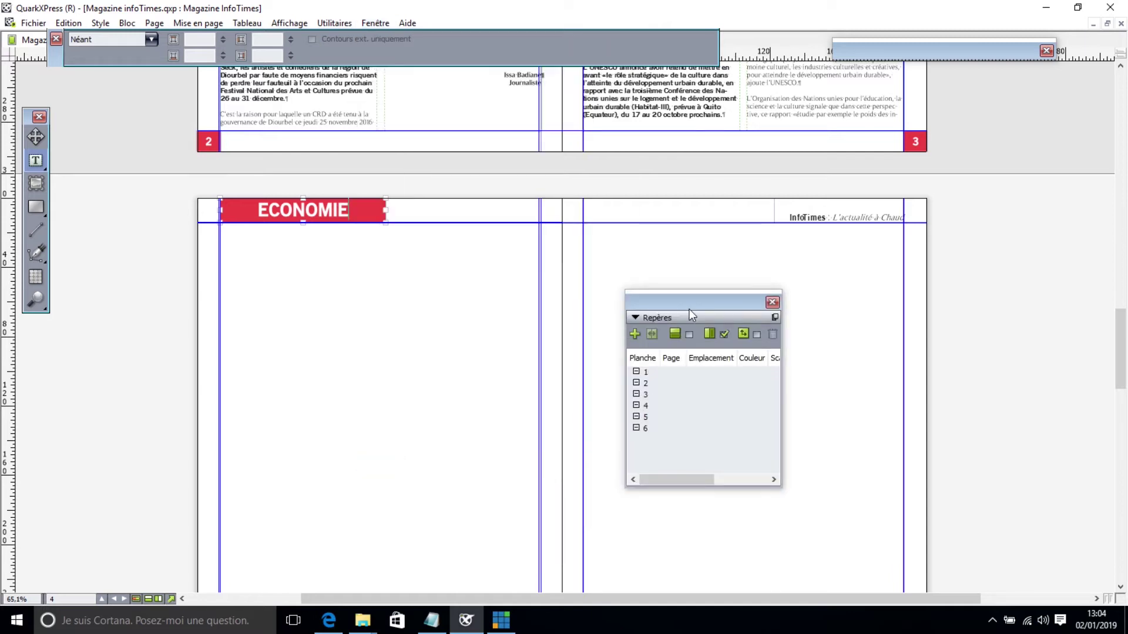
left_click_drag(690, 308, 957, 235)
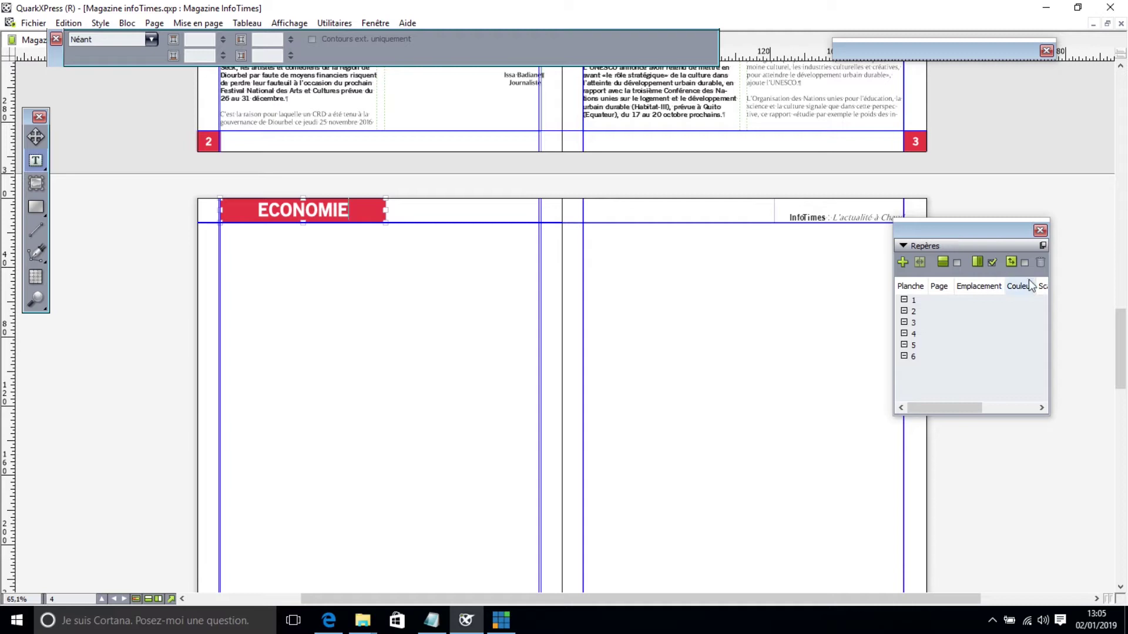
- Start creating bleed and safety guides, with Fond perdu enabled and its gutter set to 5 mm
left_click(1043, 246)
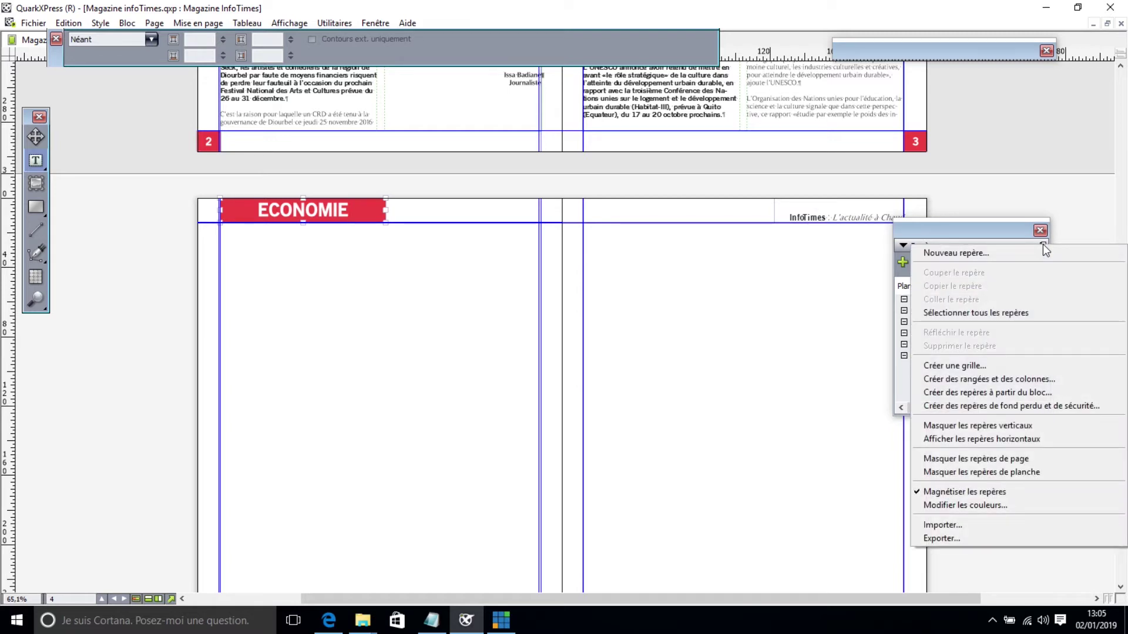
left_click(1008, 407)
double_click(486, 270)
type("0")
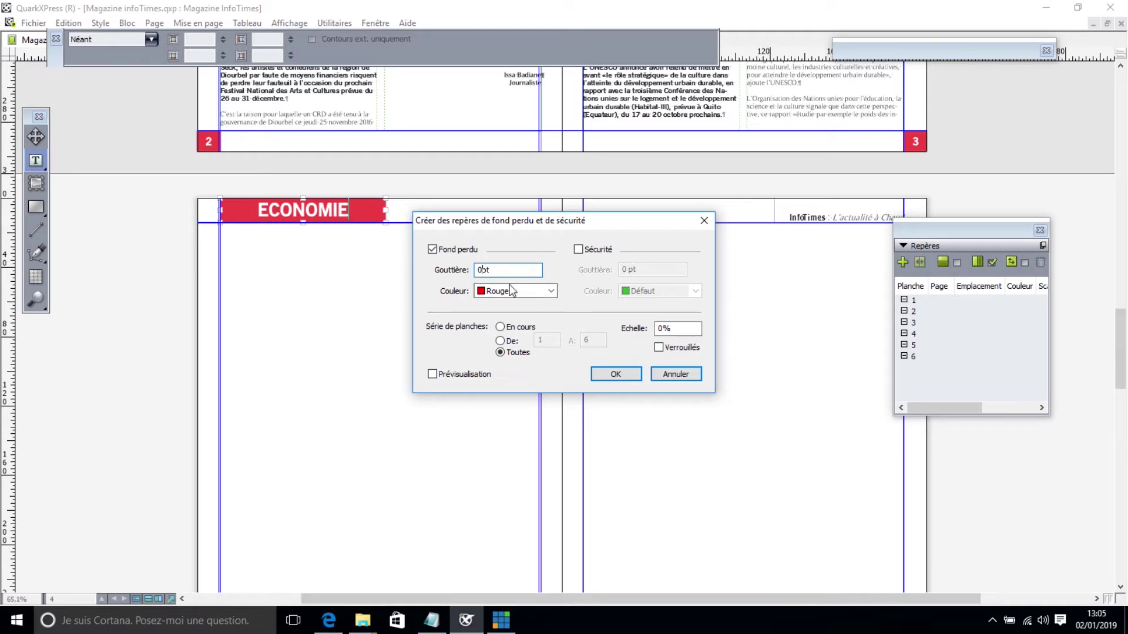
left_click(433, 250)
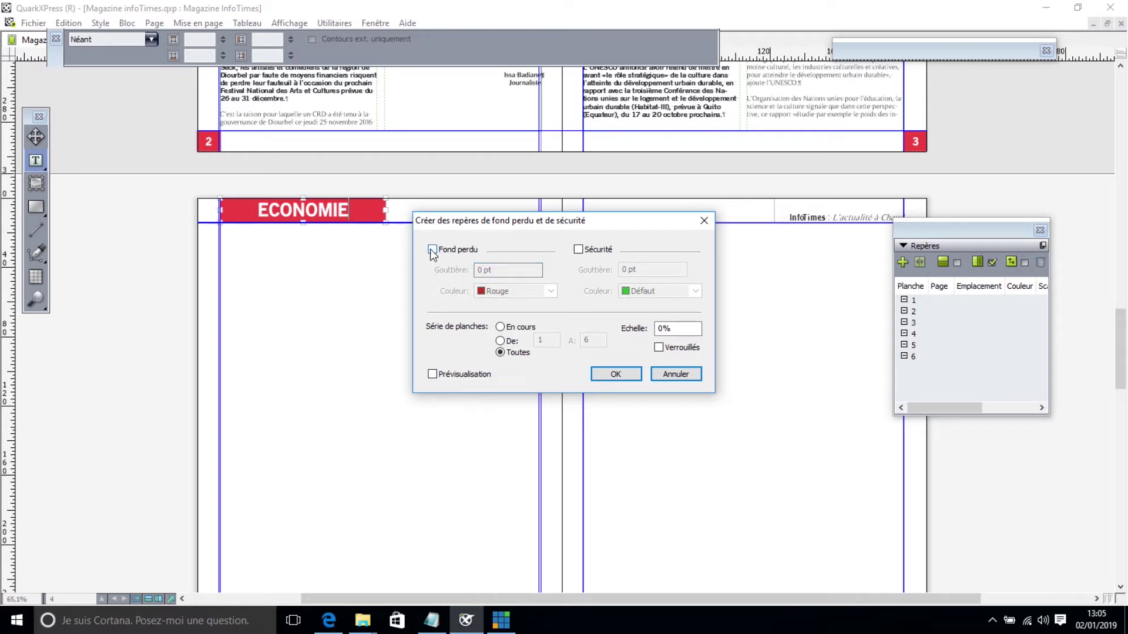
left_click(432, 251)
left_click(485, 271)
left_click_drag(485, 270, 465, 274)
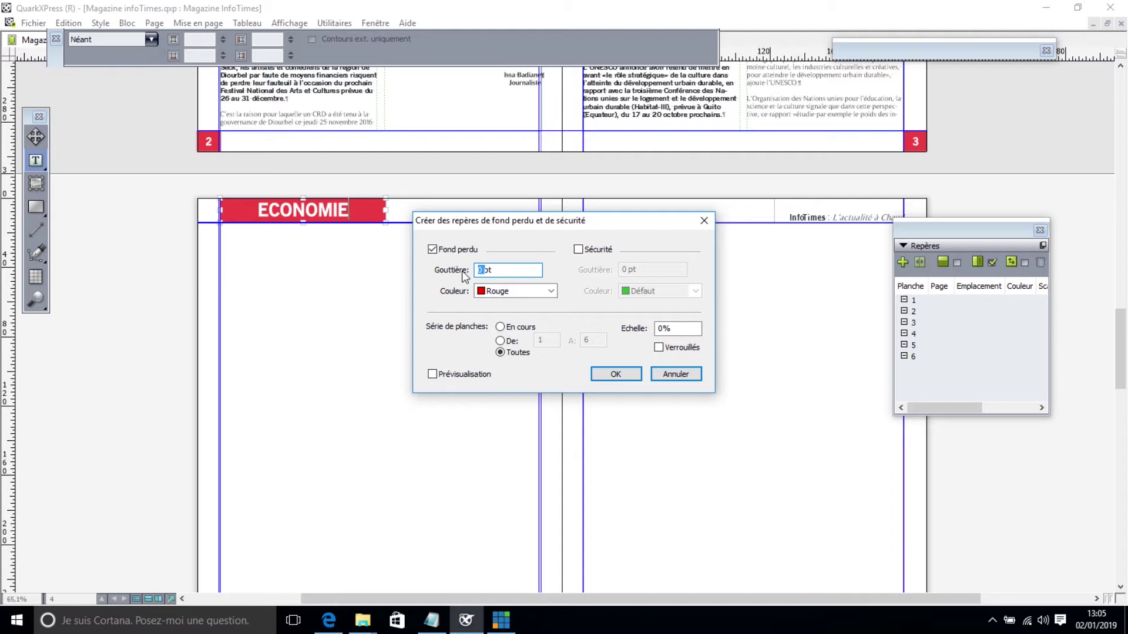
type("5mm")
key("Delete")
- Try limiting the bleed guides to spreads 3 to 4, and return the range to all spreads
left_click(500, 328)
left_click(500, 341)
double_click(550, 341)
type("3")
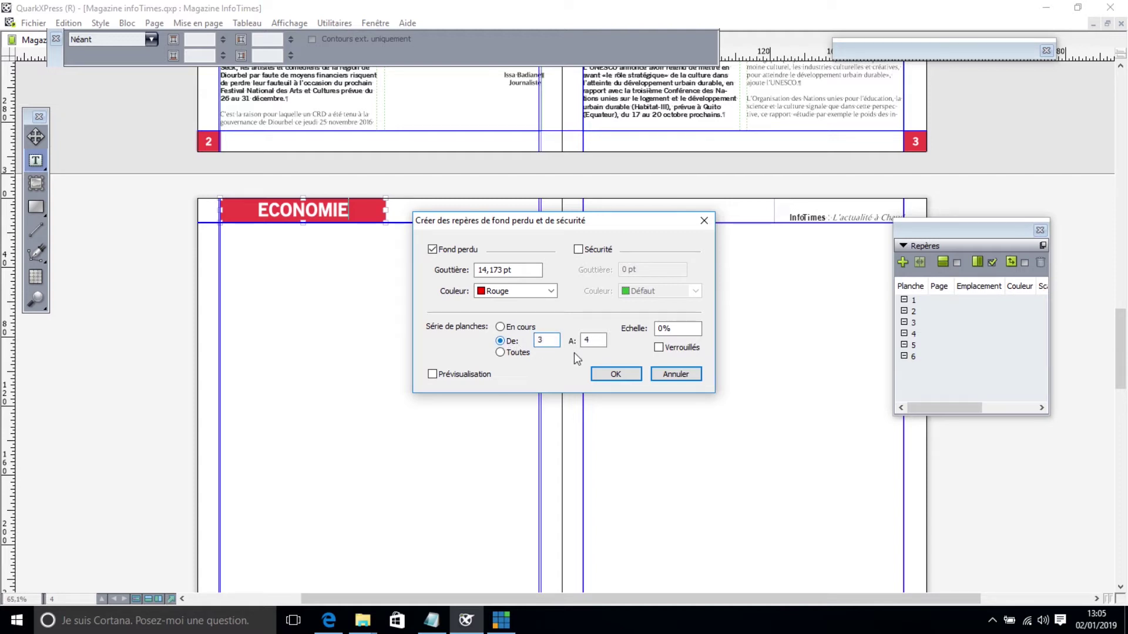
left_click(500, 352)
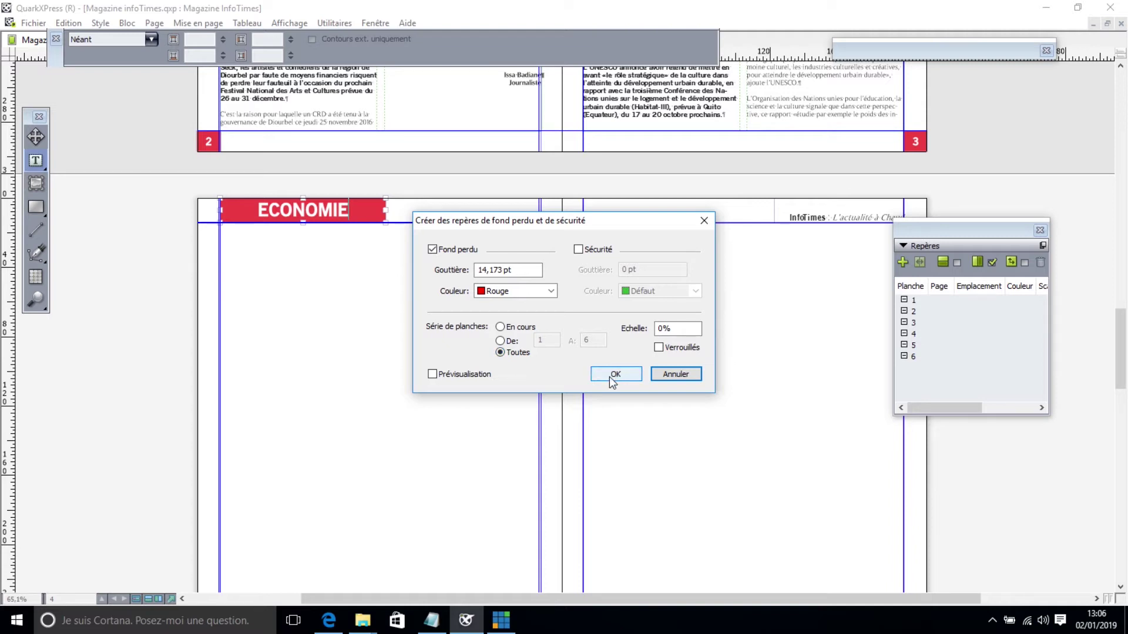
- Preview the bleed guides, try Cyan as their colour and restore Rouge
left_click(464, 376)
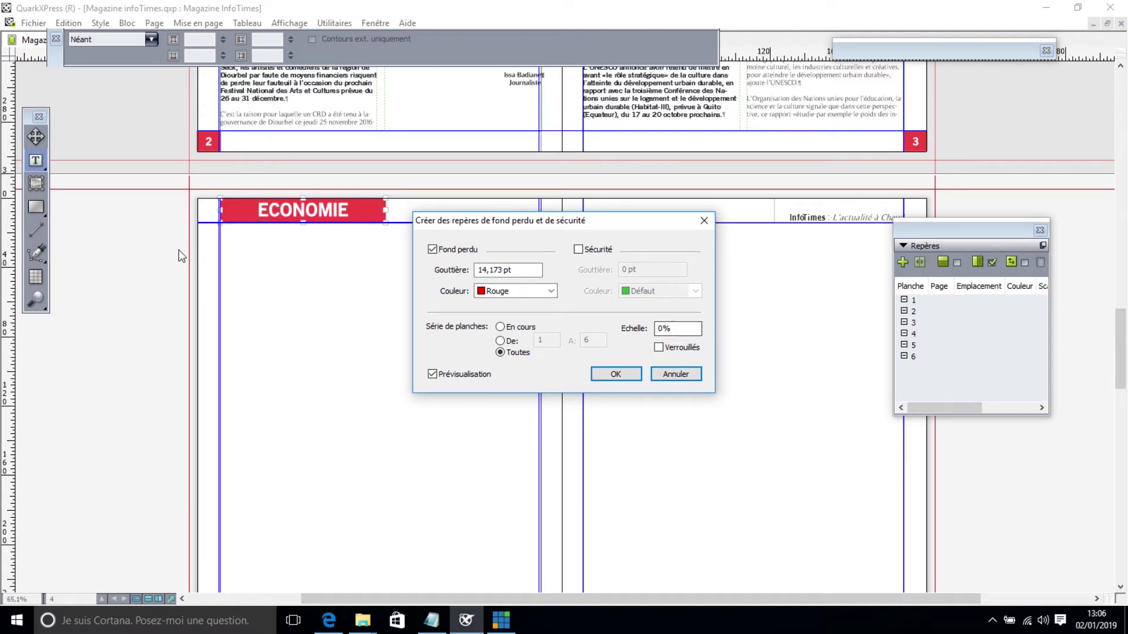
left_click(551, 292)
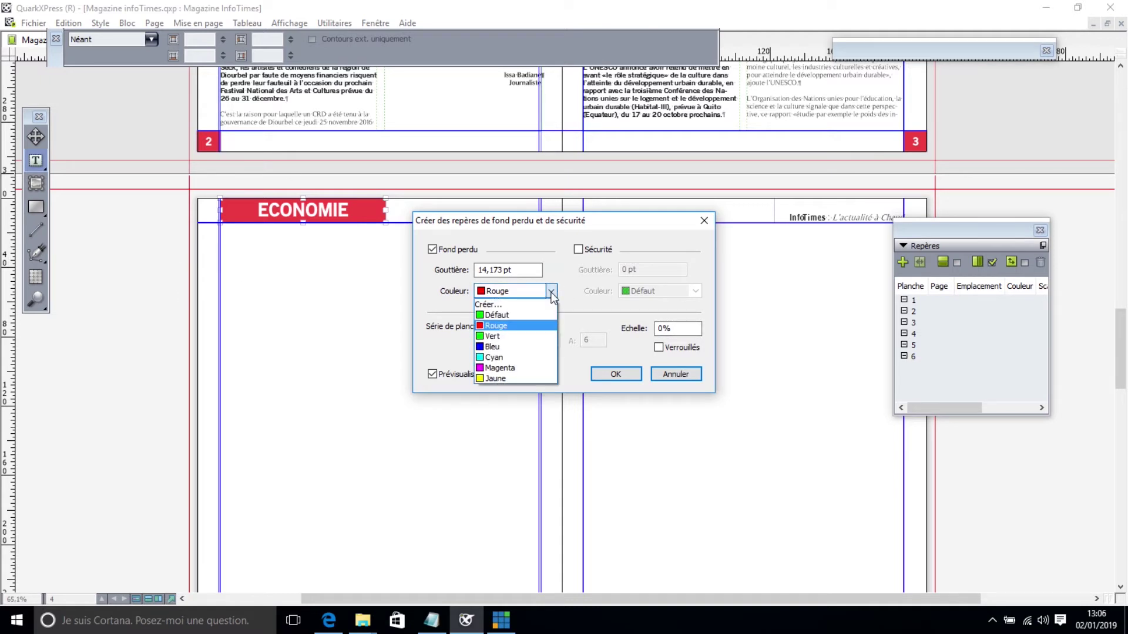
left_click(495, 356)
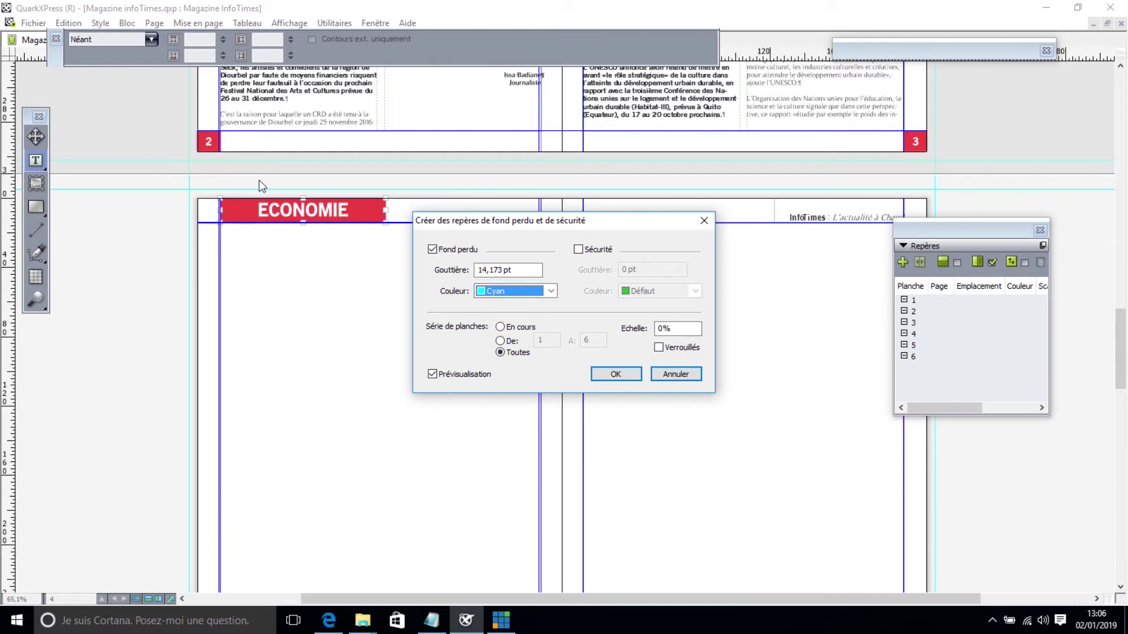
left_click(552, 290)
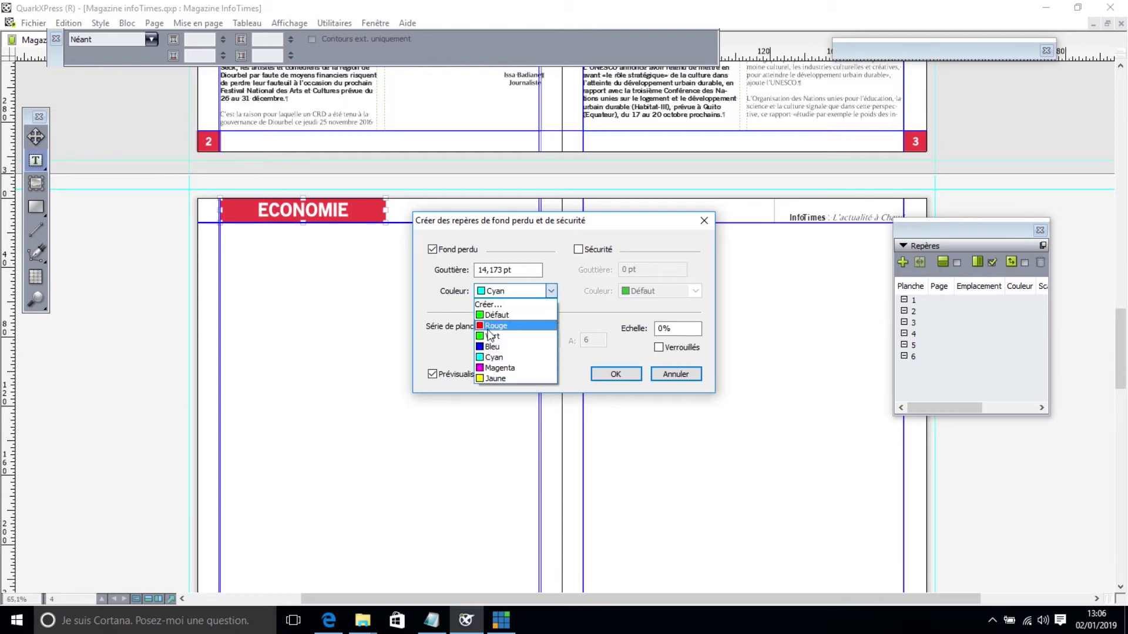
left_click(497, 326)
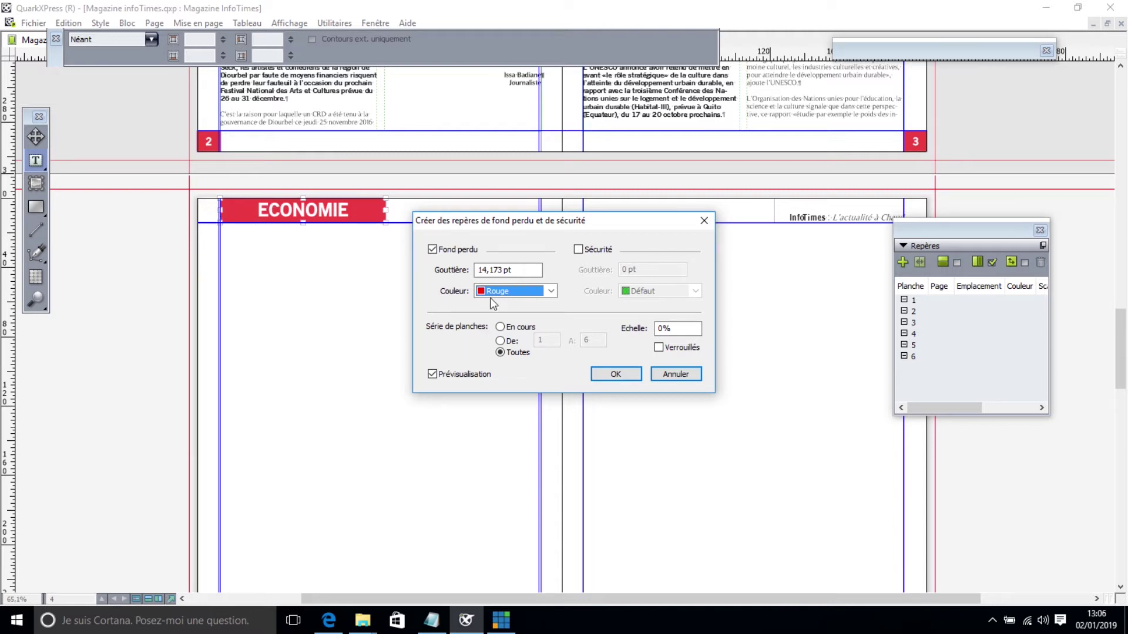
- Create the red bleed guides on all spreads with the gutter already entered
left_click_drag(516, 272, 444, 277)
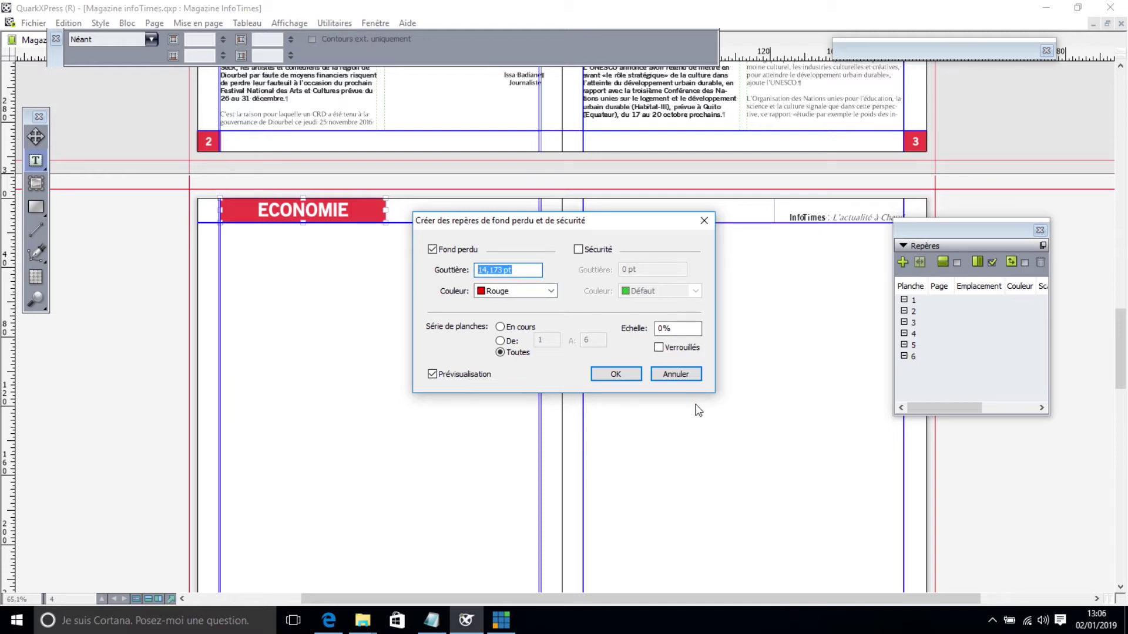
left_click(598, 376)
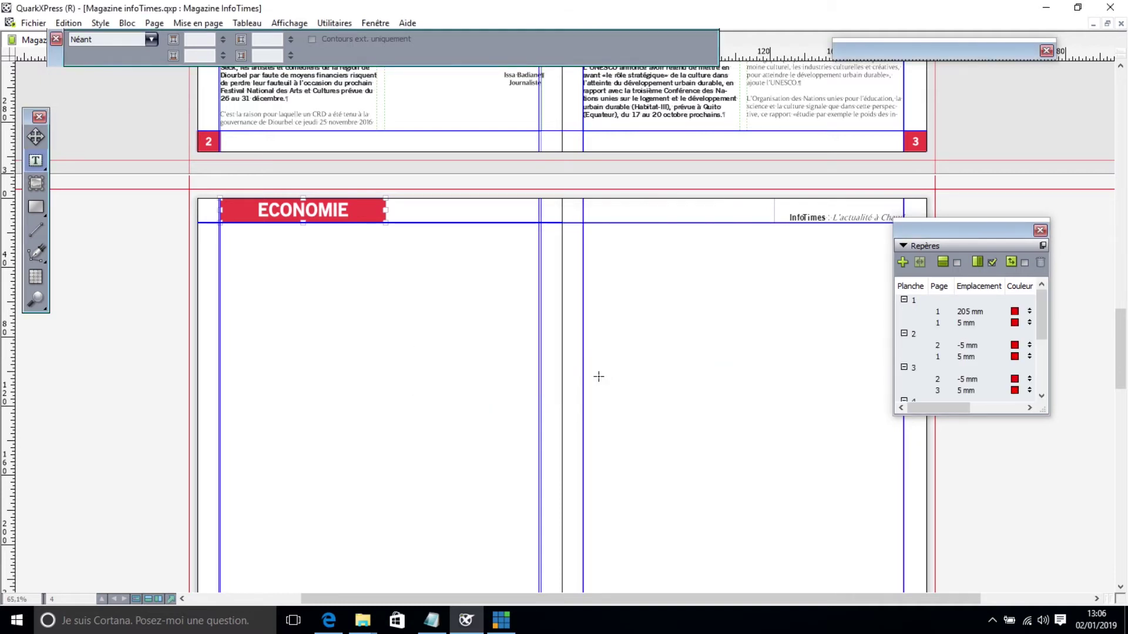
- Check the bleed guides around the People spread and return to the ECONOMIE spread
left_click_drag(1124, 367, 1124, 544)
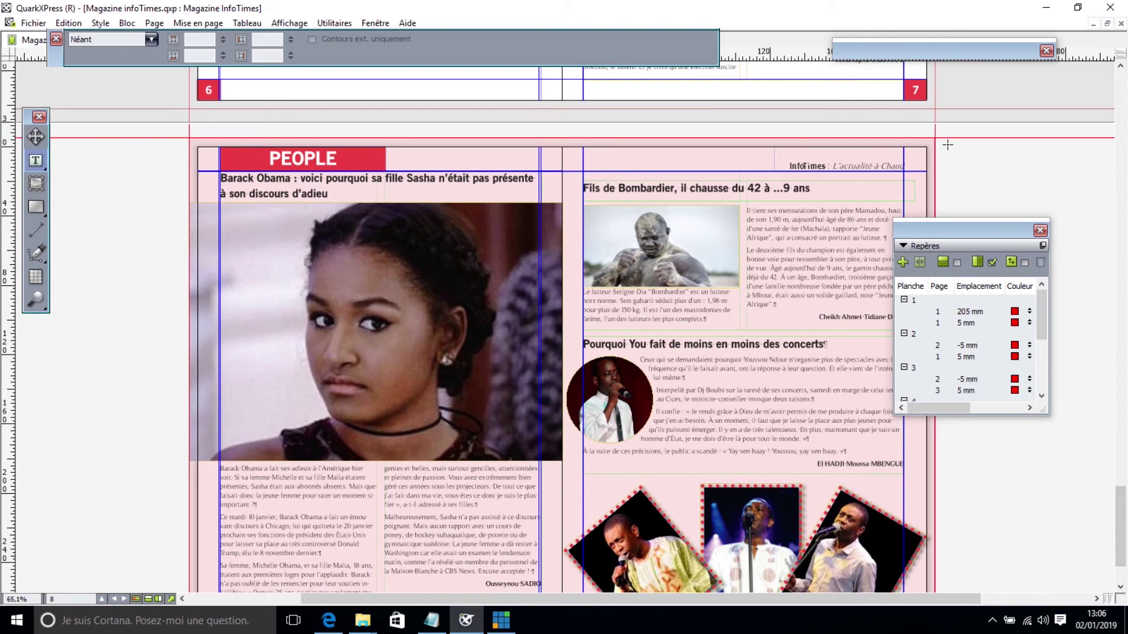
left_click_drag(1126, 483, 1123, 549)
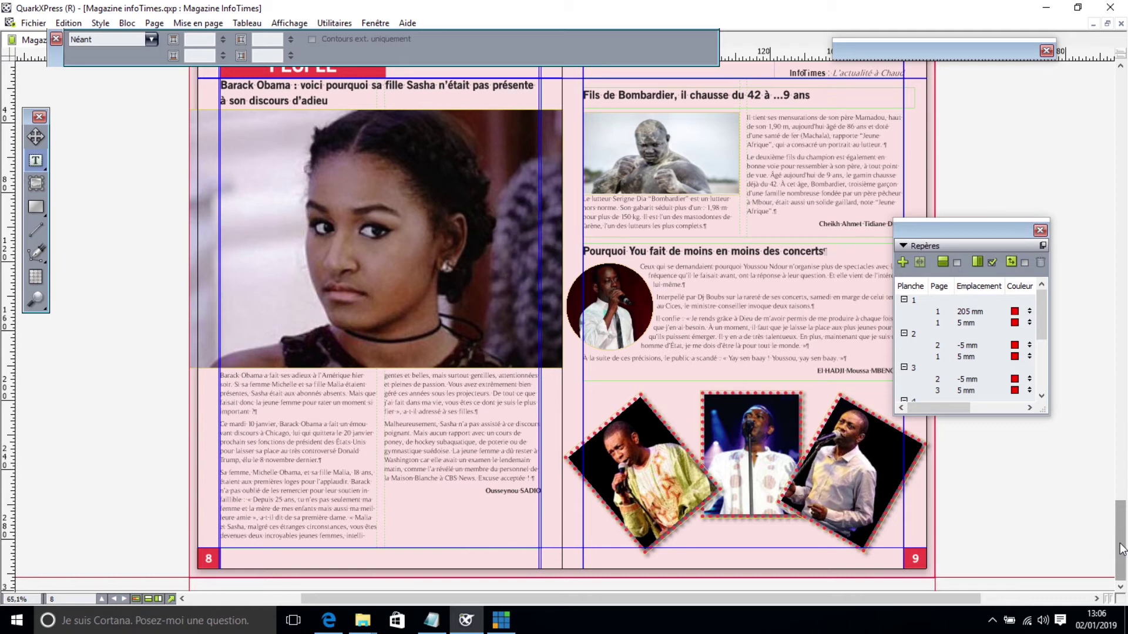
left_click_drag(1122, 549, 1122, 501)
left_click_drag(1119, 485, 1115, 368)
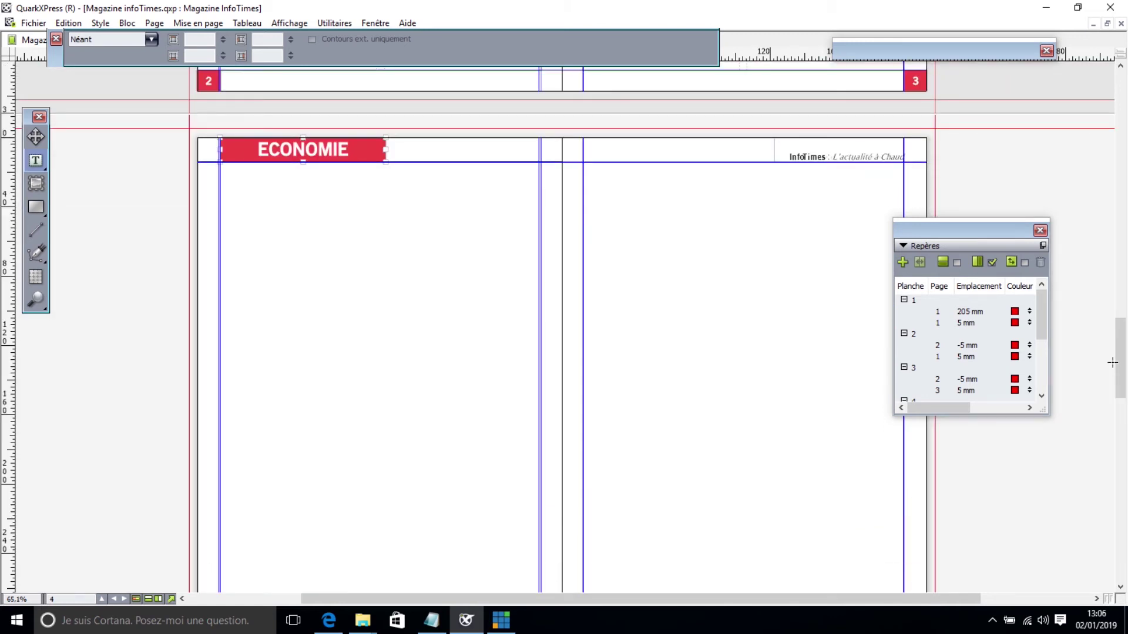
- Unlock the fond layer and make it the active layer
left_click(917, 58)
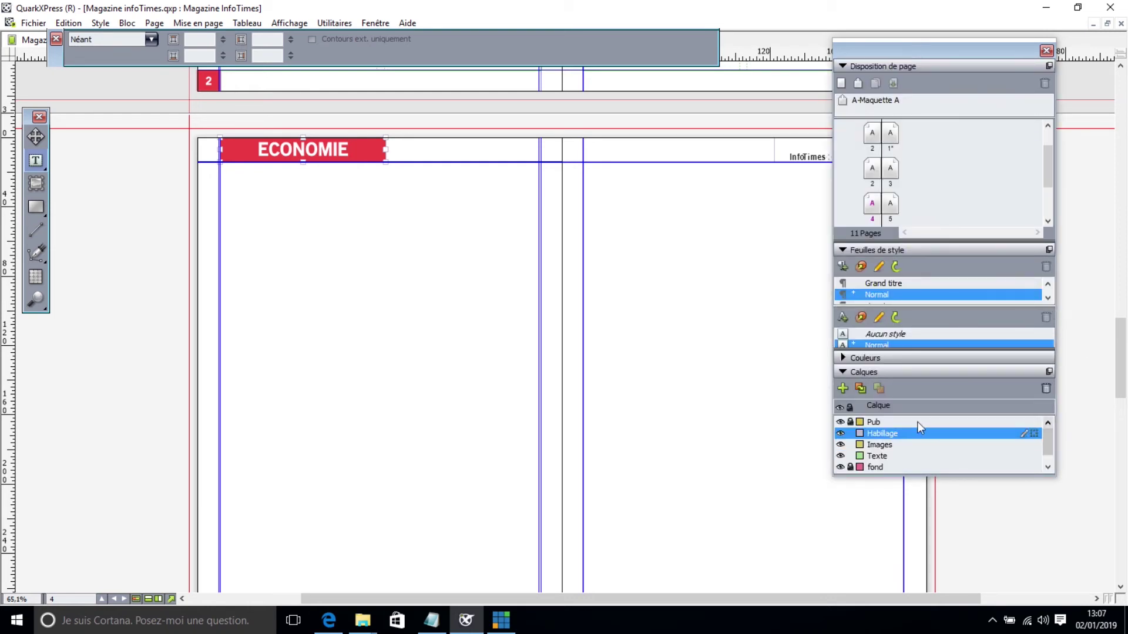
left_click_drag(1049, 448, 1050, 454)
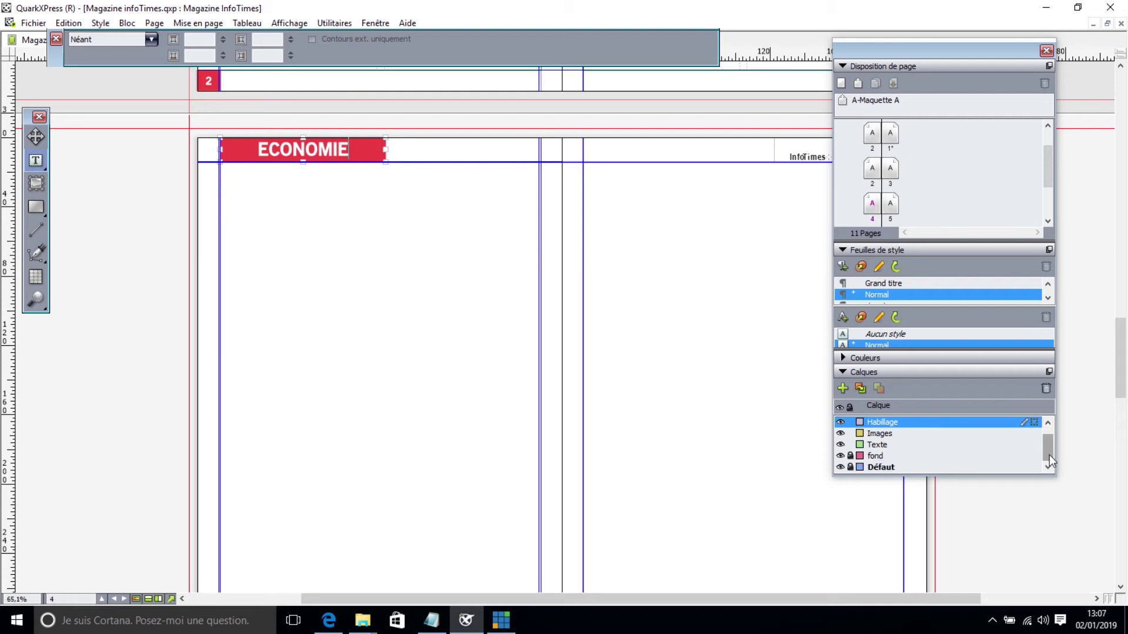
left_click(852, 457)
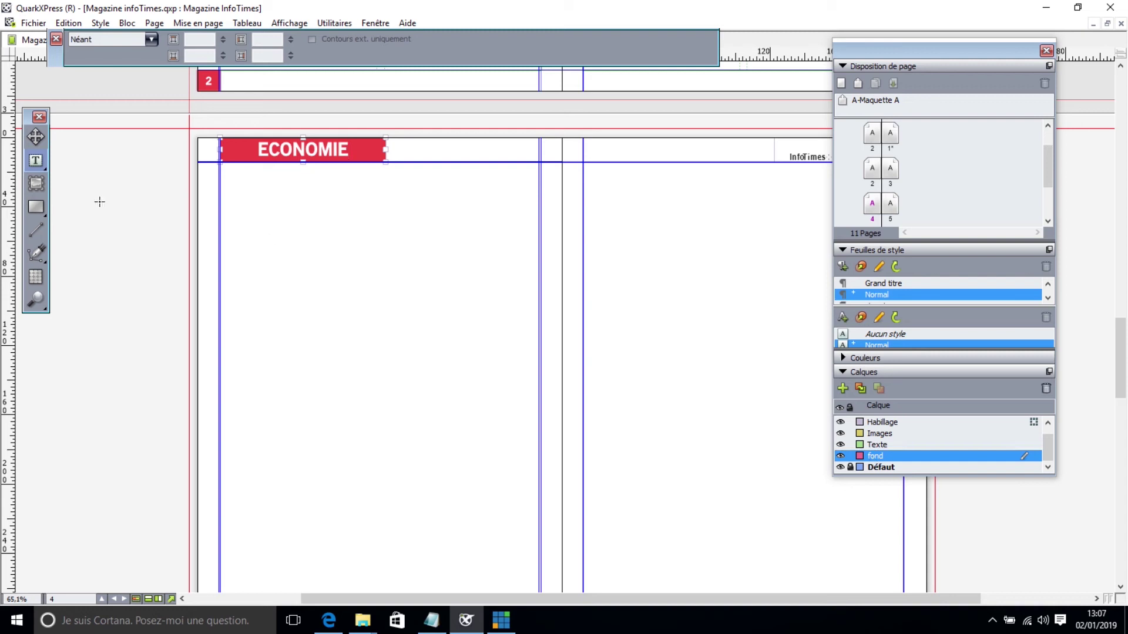
- Draw a 430 × 307 mm rectangular box out to the bleed guides of the ECONOMIE spread and fill it with Jaune
left_click(34, 206)
left_click_drag(189, 128, 935, 547)
left_click(289, 39)
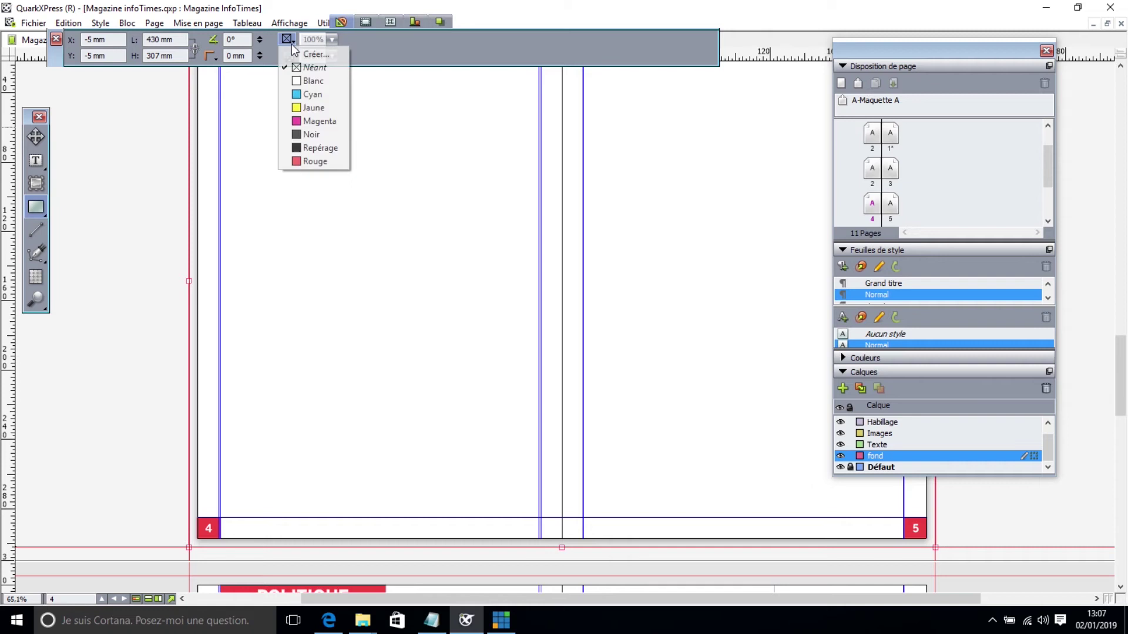
left_click(305, 108)
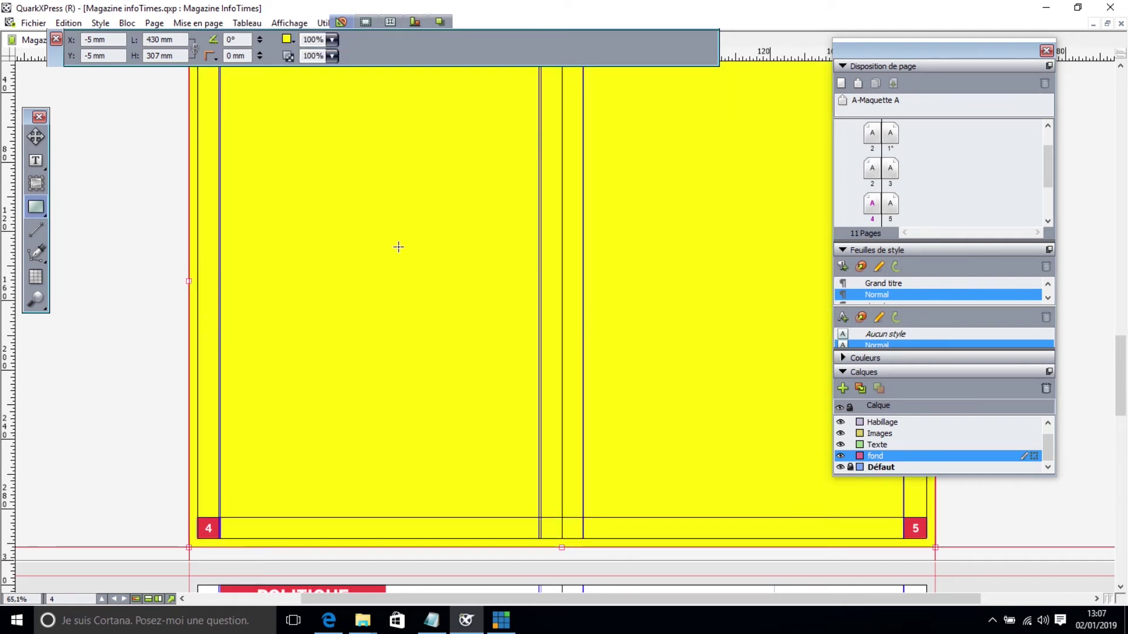
- Set the yellow background box's opacity to 7% and check the whole ECONOMIE spread
left_click(332, 39)
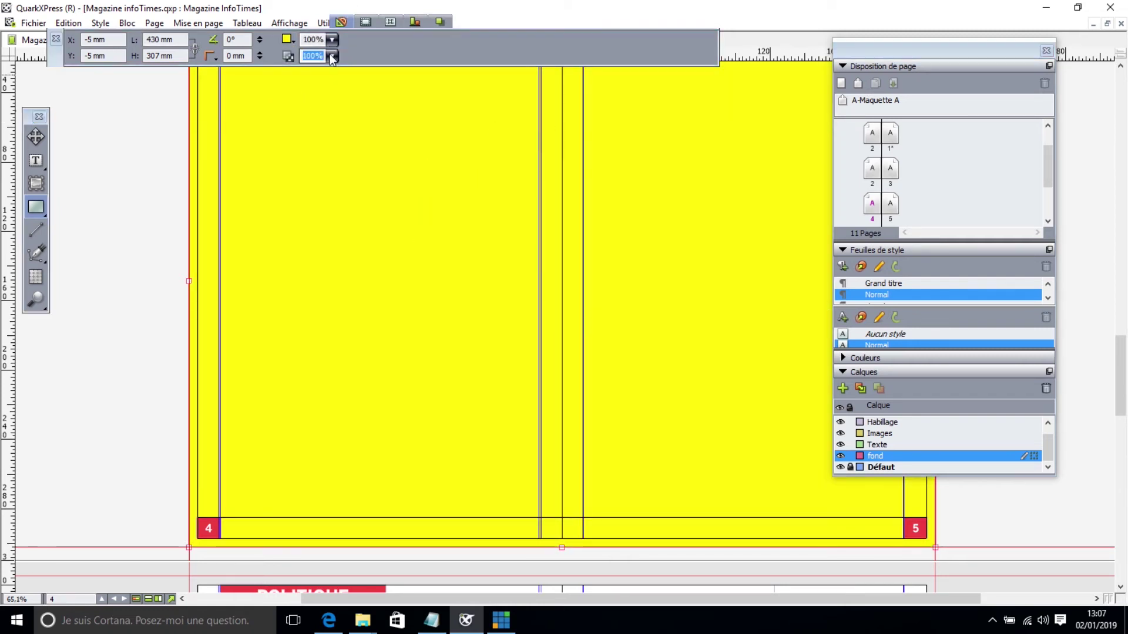
left_click_drag(337, 76, 336, 124)
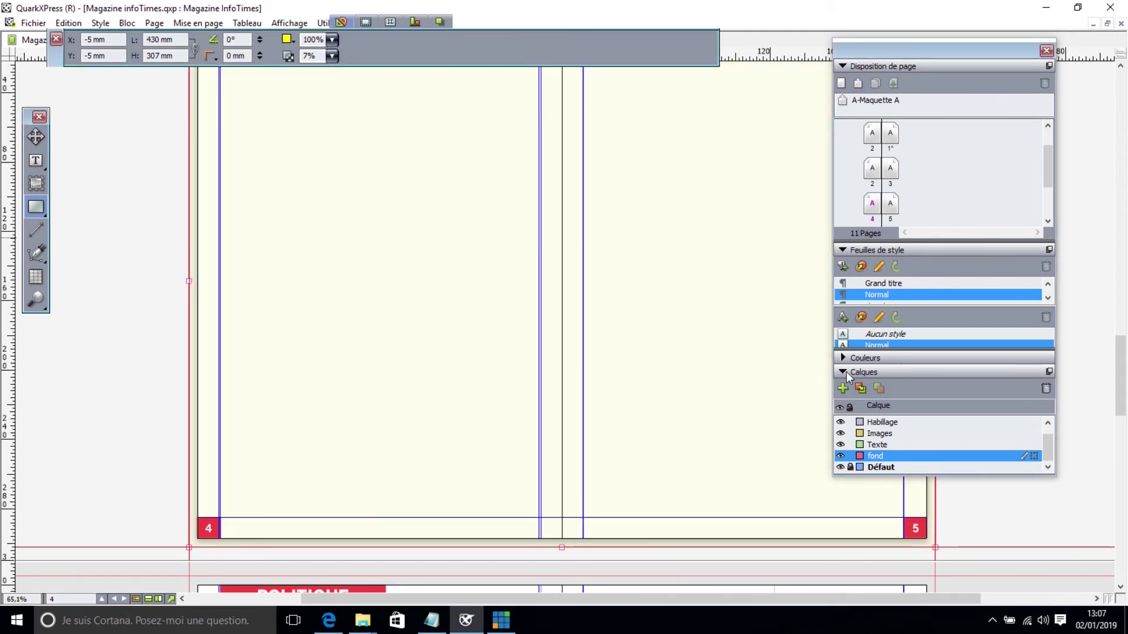
scroll(1121, 376, "up", 3)
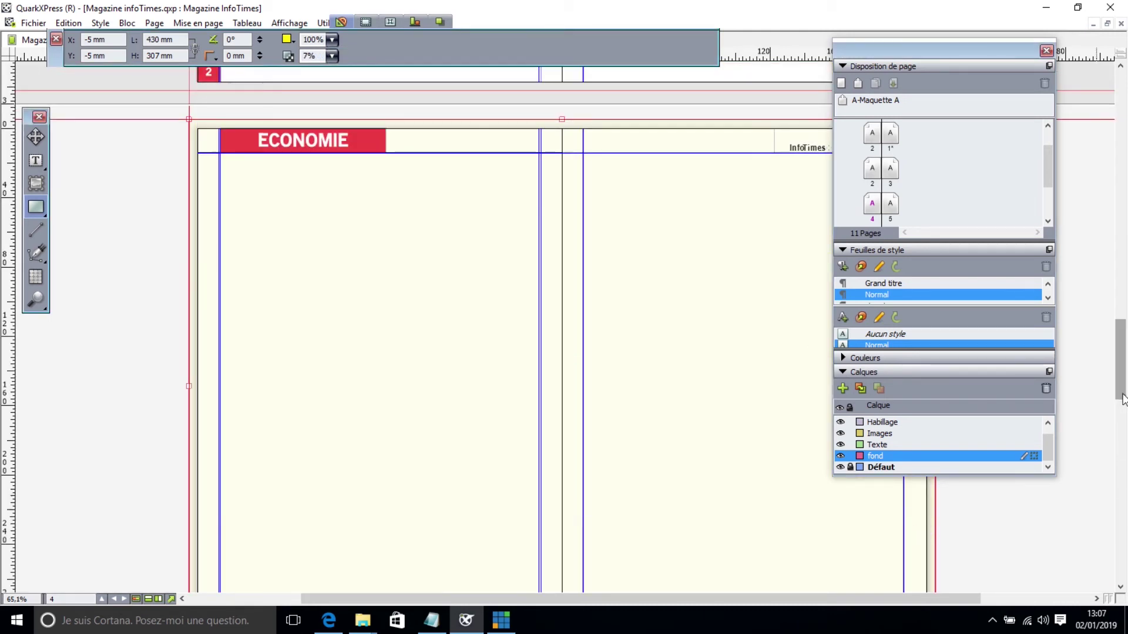
double_click(963, 56)
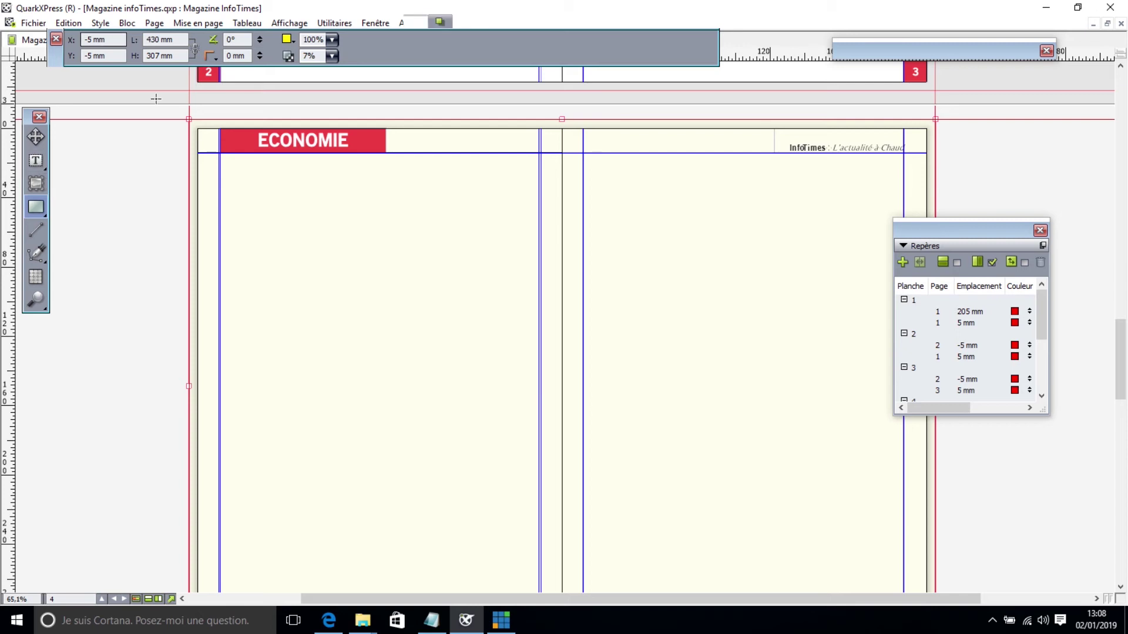
double_click(940, 53)
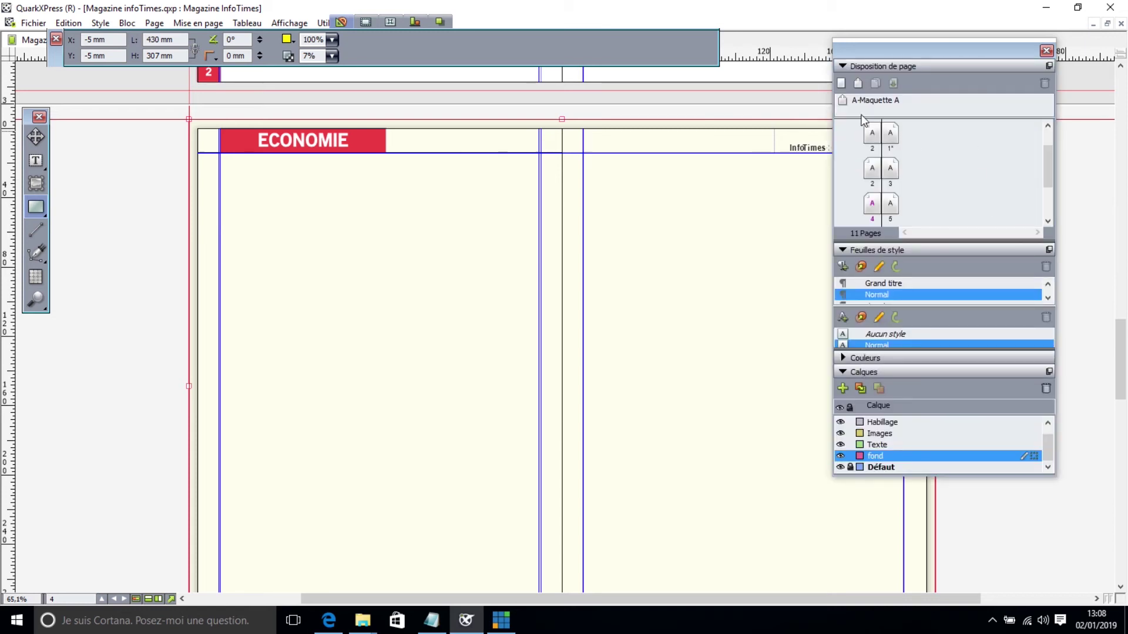
- Compare the availability of the master guides and grid command on the A-Maquette A master page and on page 2
double_click(883, 100)
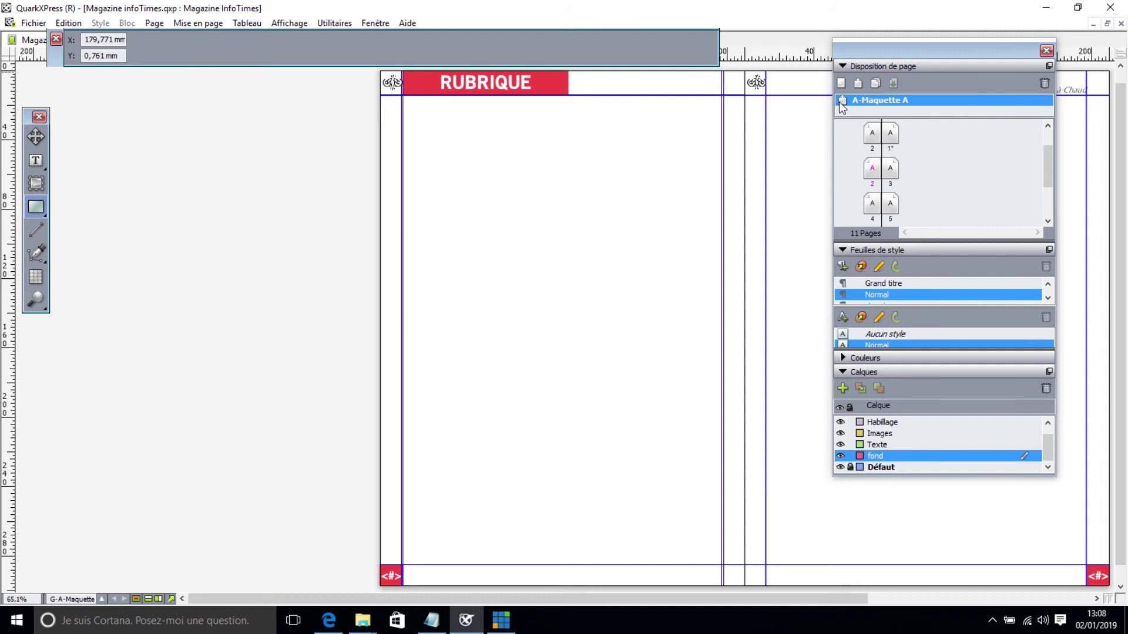
left_click(151, 26)
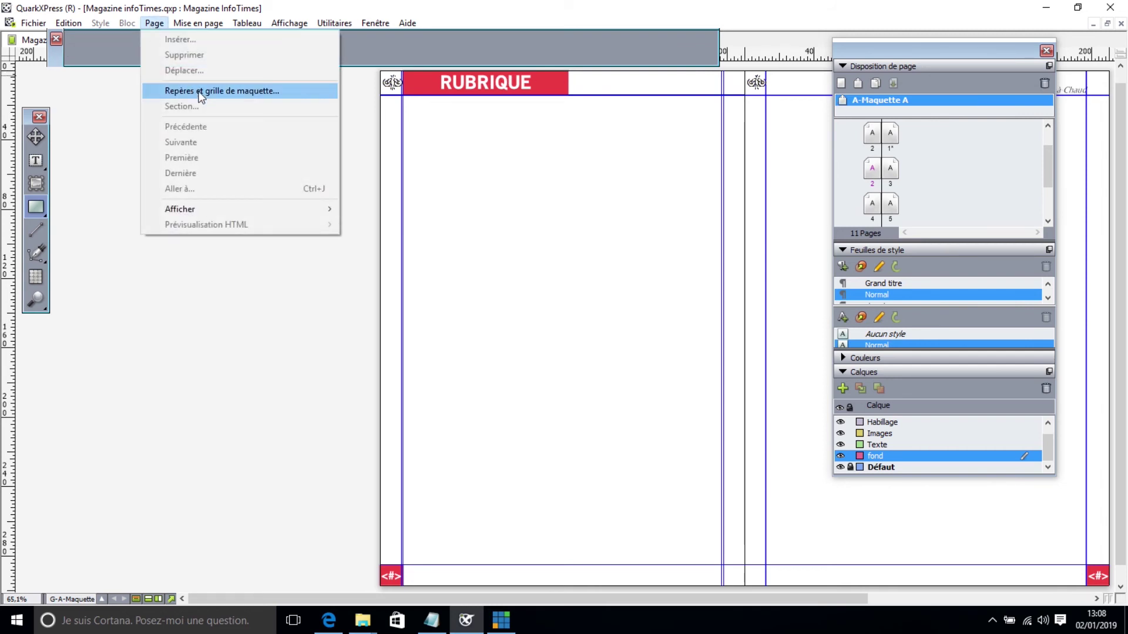
double_click(879, 176)
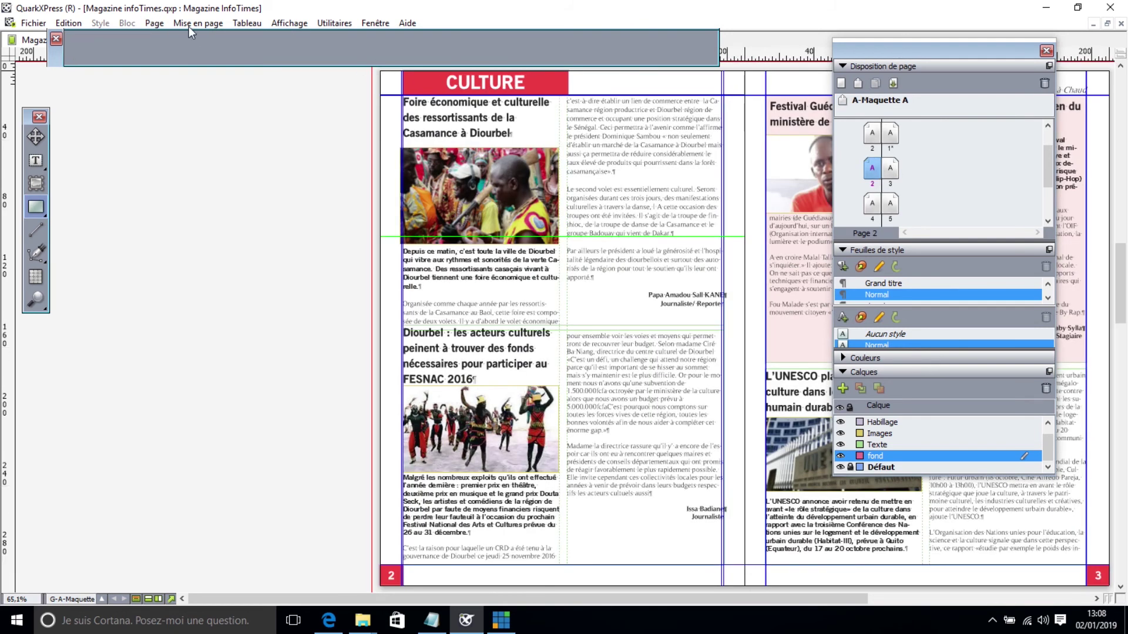
left_click(154, 23)
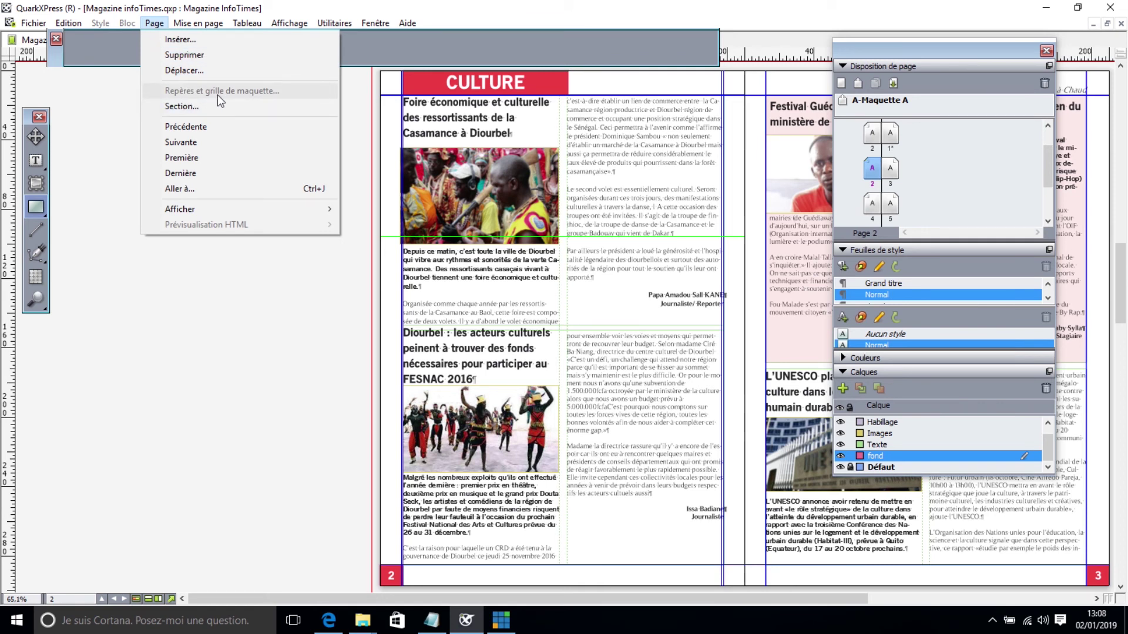
- Set the column guides of the A-Maquette A master page to 10 columns, previewing the guides and grid before applying them
double_click(844, 100)
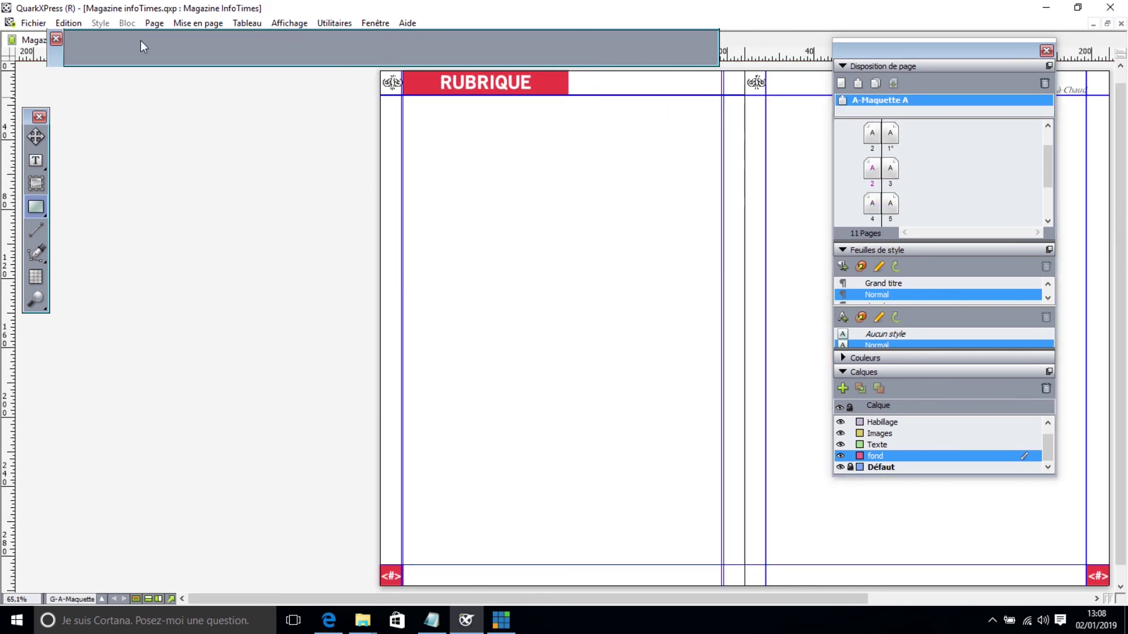
left_click(153, 24)
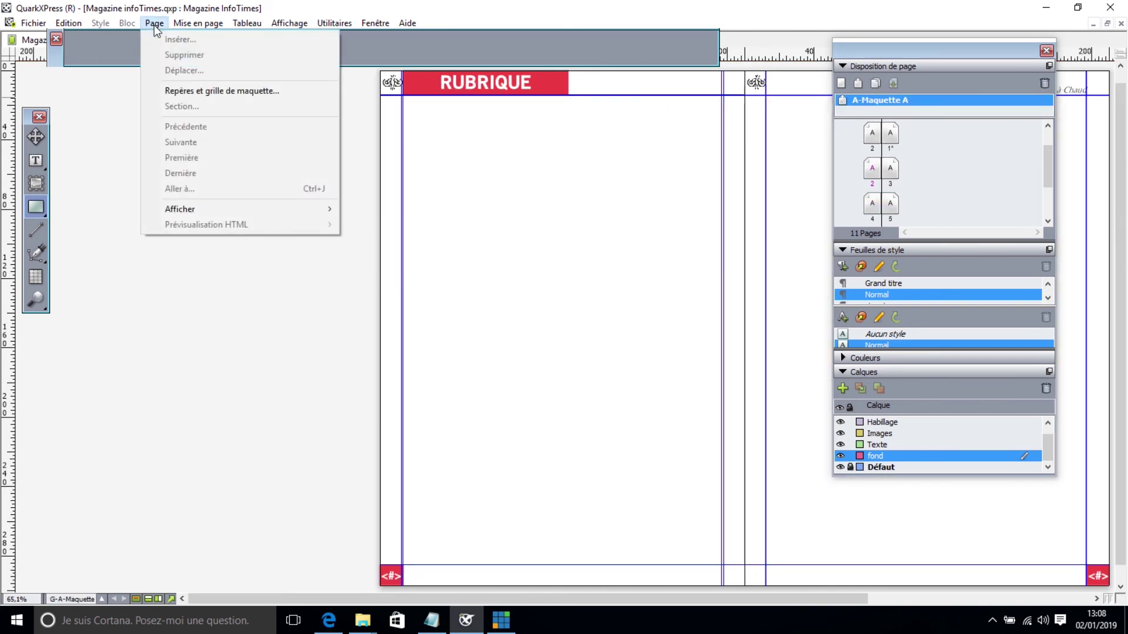
left_click(196, 90)
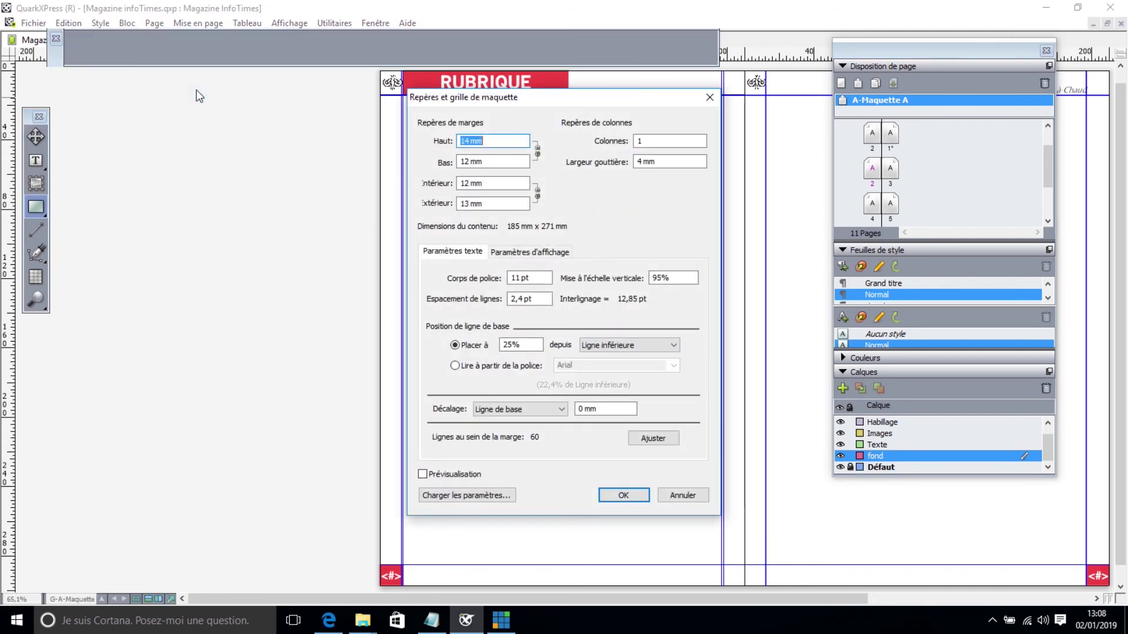
left_click_drag(634, 103, 333, 87)
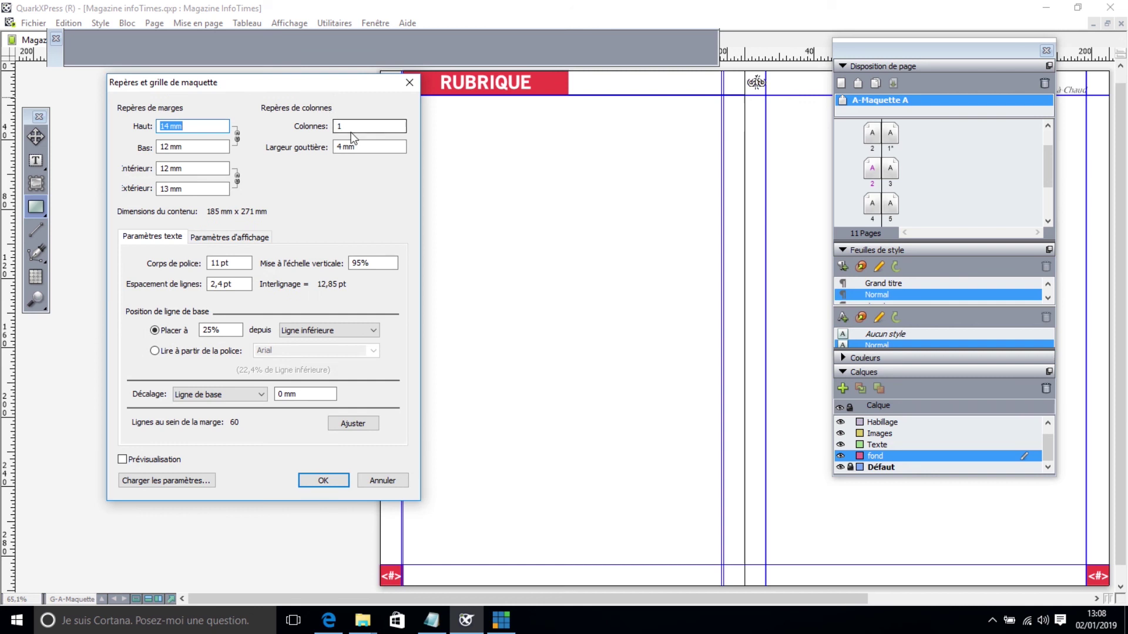
double_click(339, 125)
type("1")
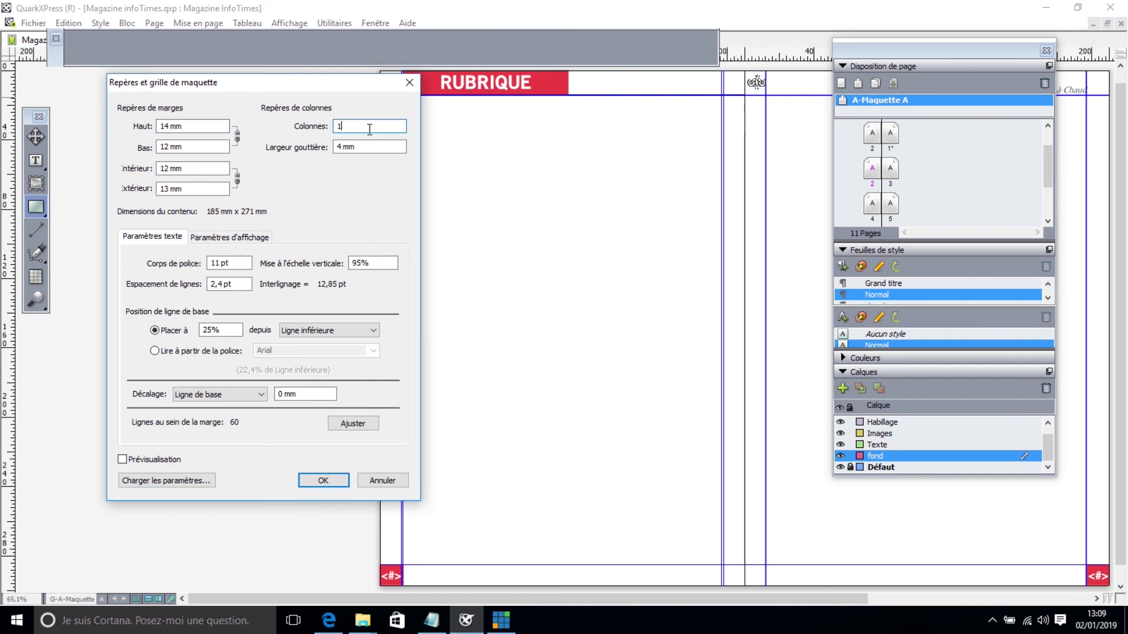
type("0")
left_click(125, 459)
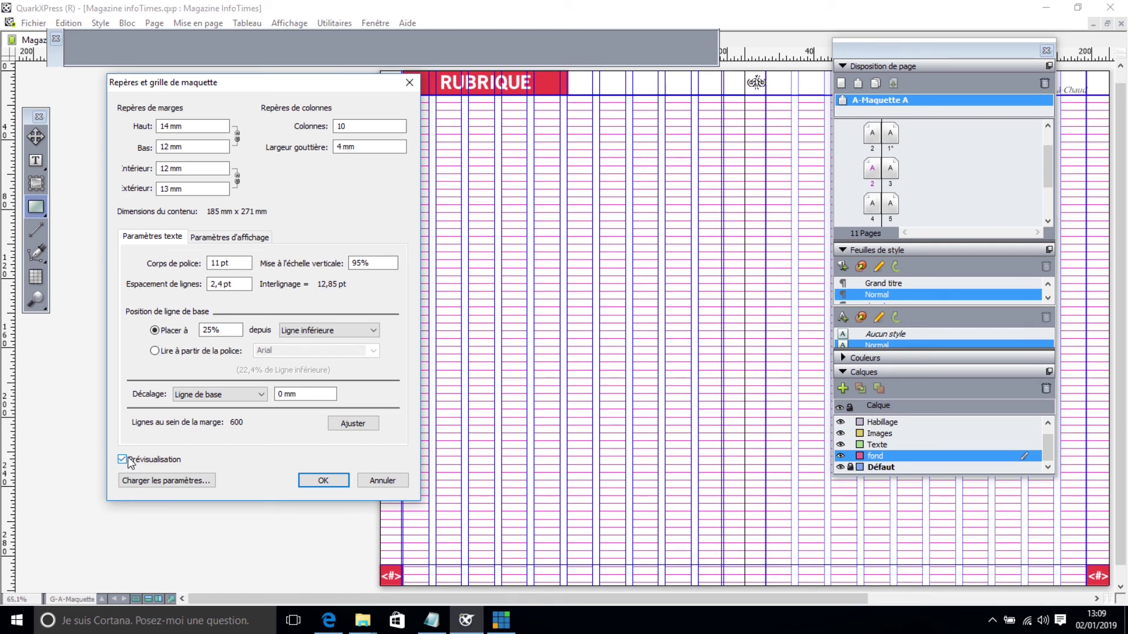
left_click_drag(301, 92, 186, 97)
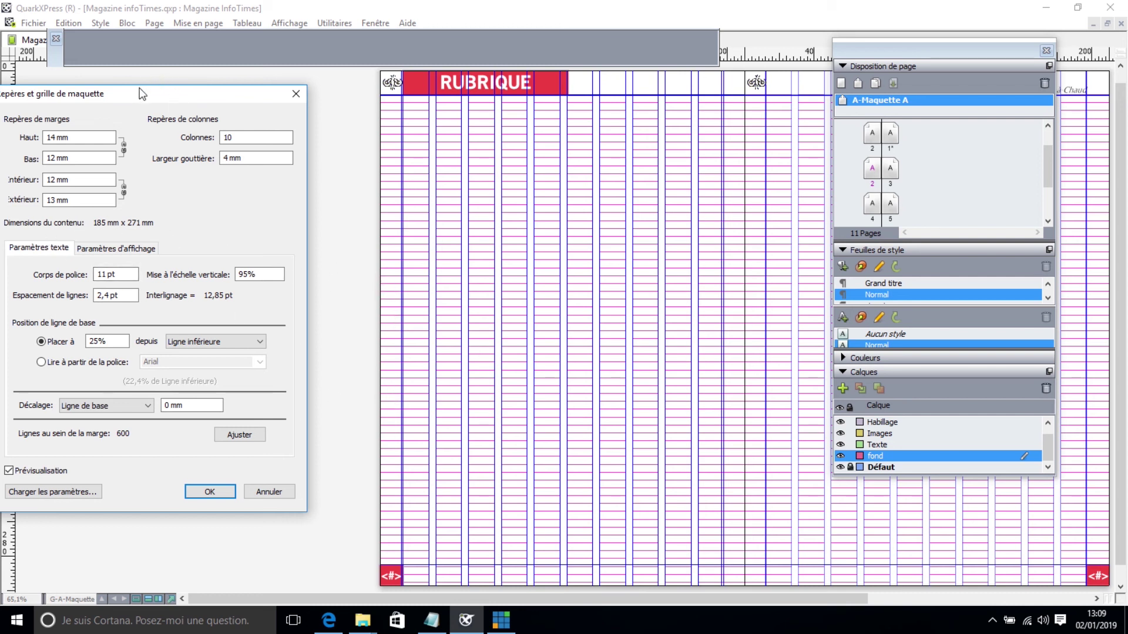
left_click_drag(139, 87, 254, 137)
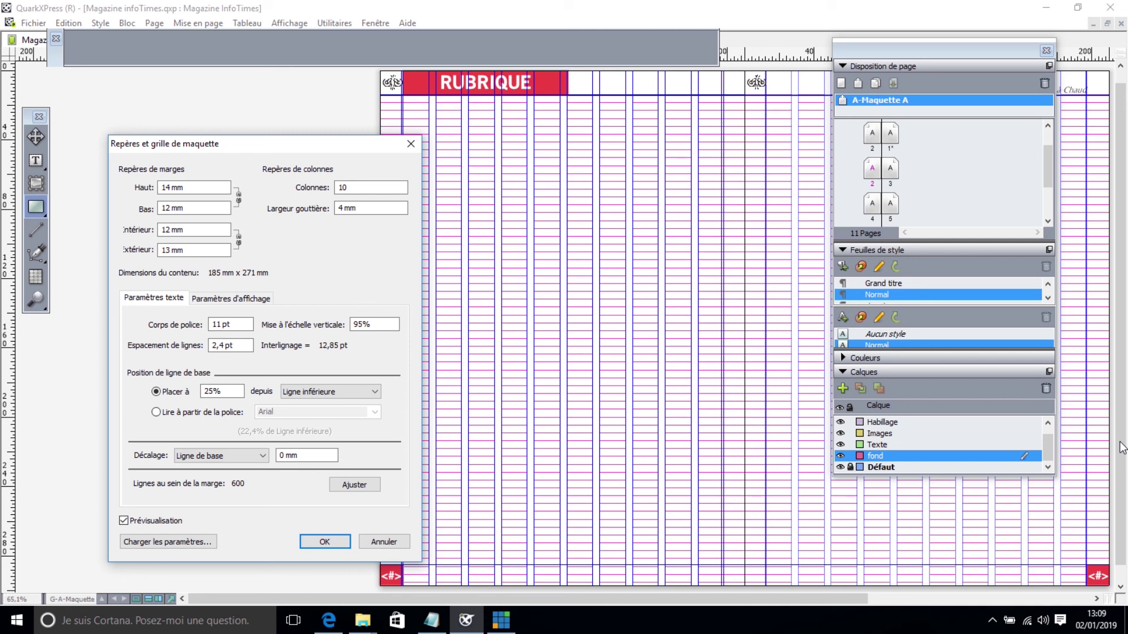
left_click(325, 541)
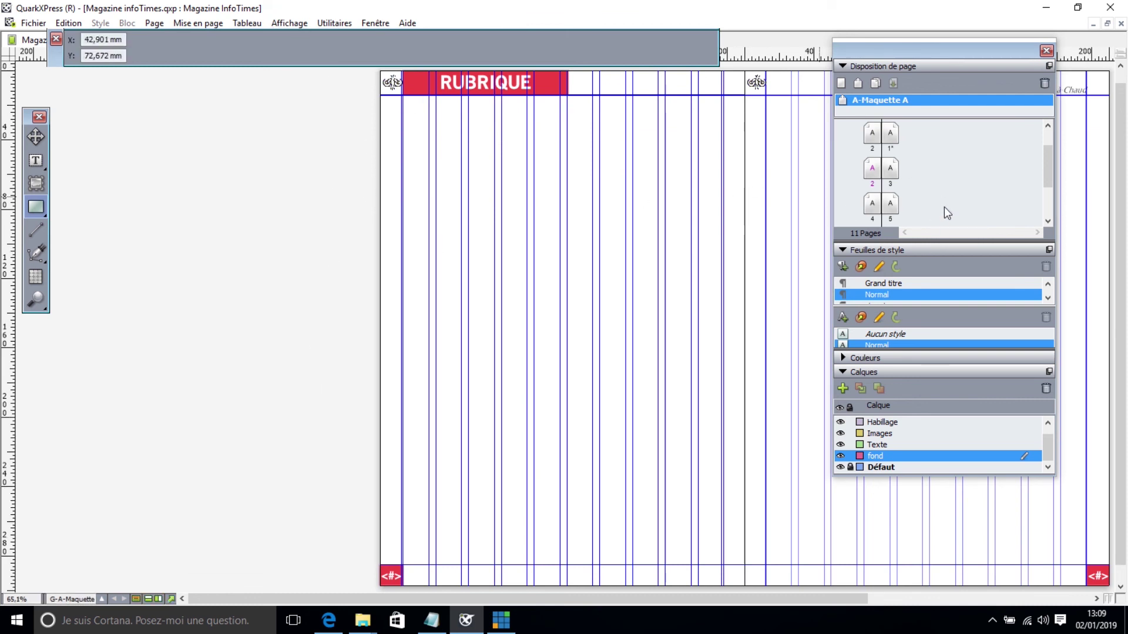
- Go to page 4 and check the column guides on the ECONOMIE spread
left_click_drag(1051, 182, 1052, 210)
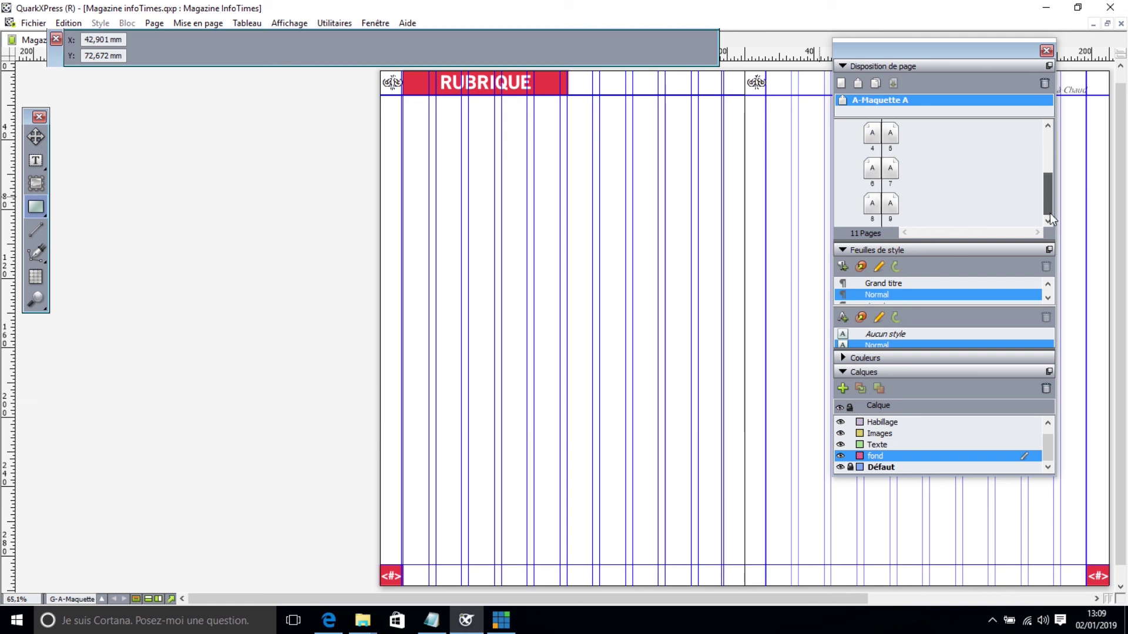
left_click(873, 136)
double_click(872, 137)
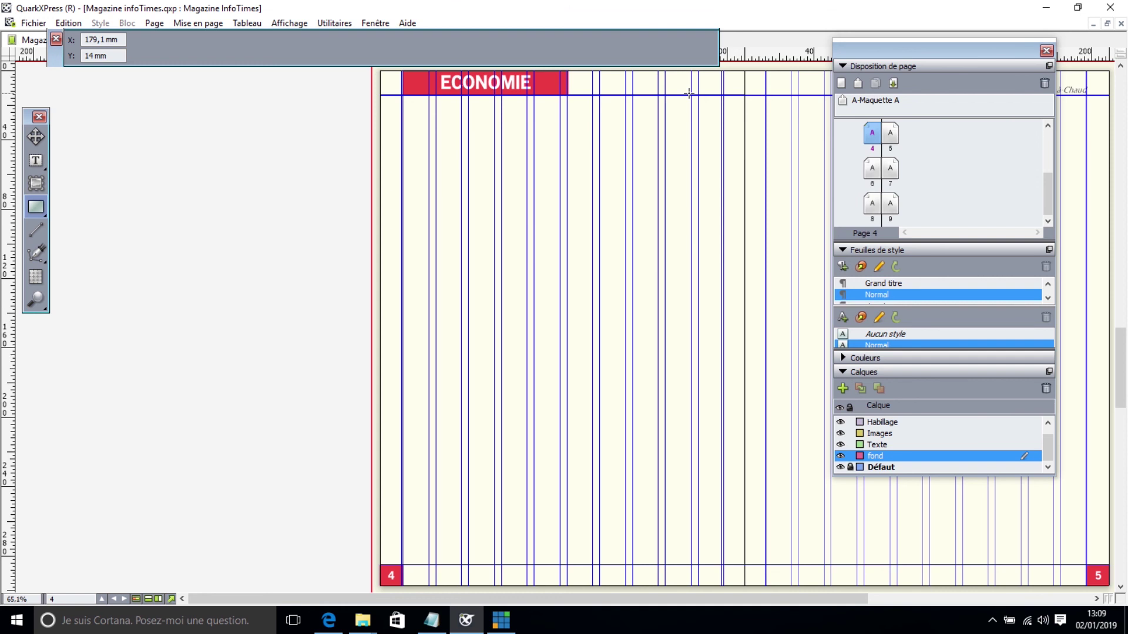
- Show the page grids on the ECONOMIE spread and hide them again
left_click(299, 26)
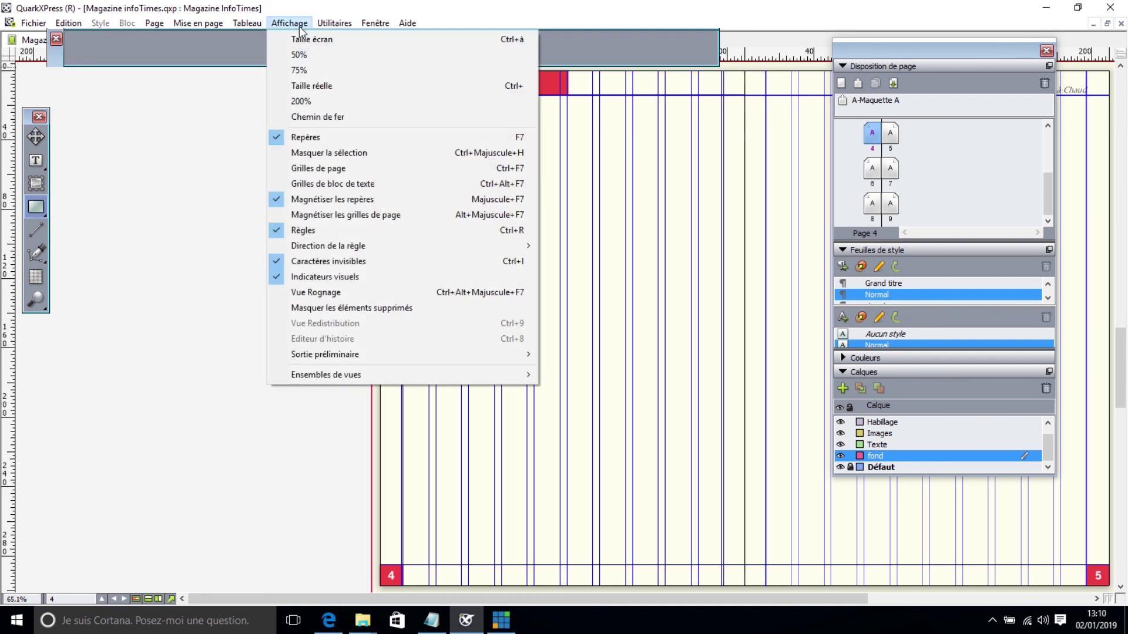
left_click(317, 170)
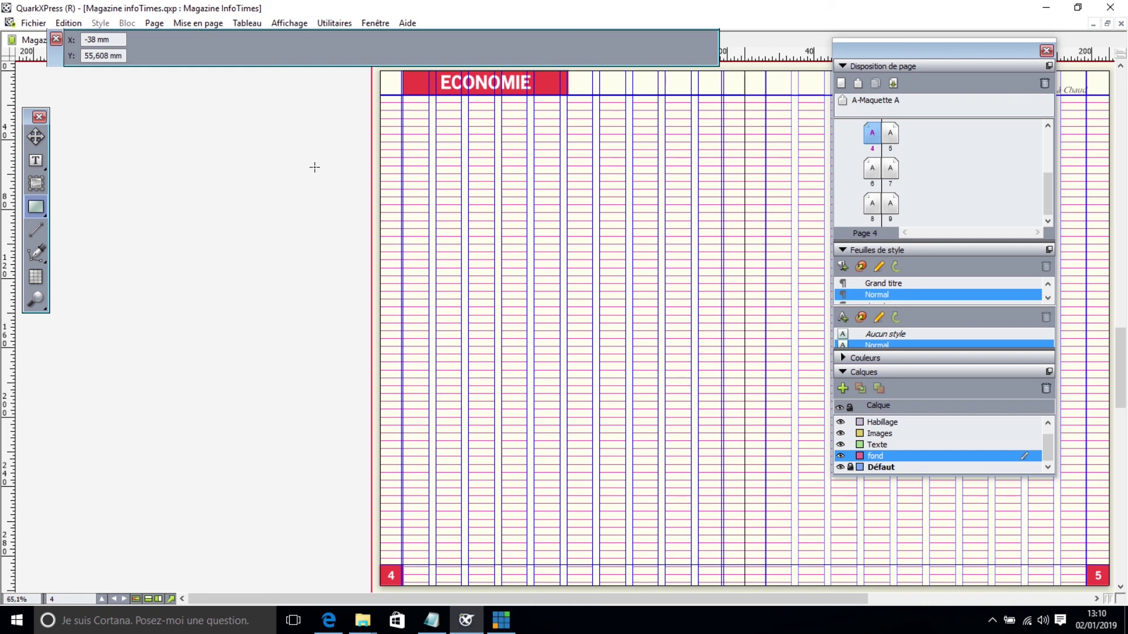
left_click(295, 23)
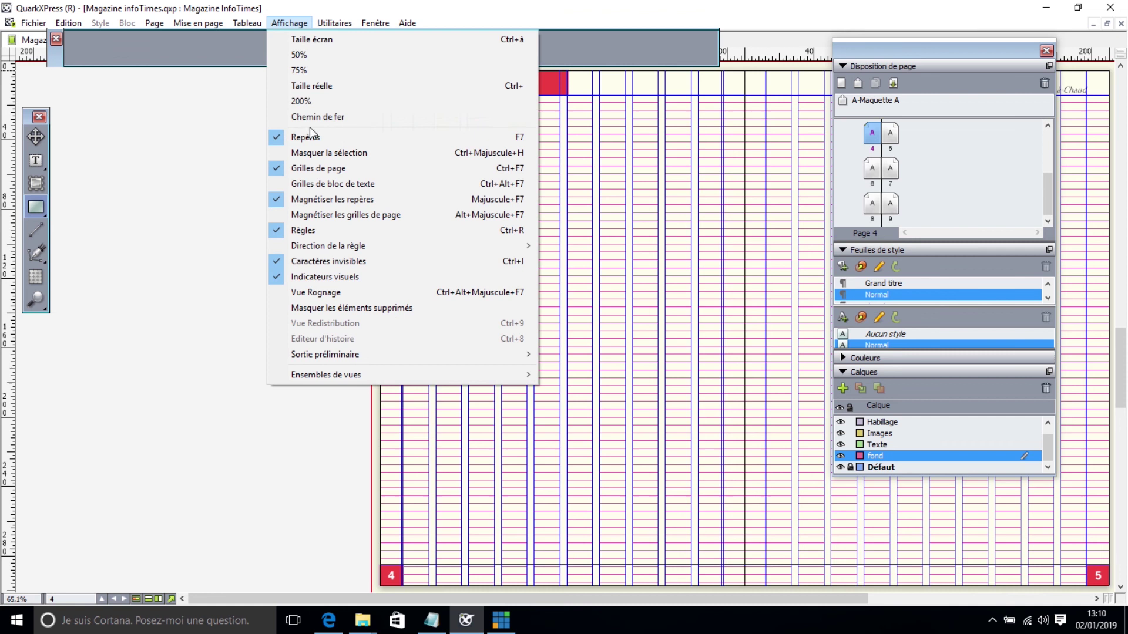
left_click(312, 169)
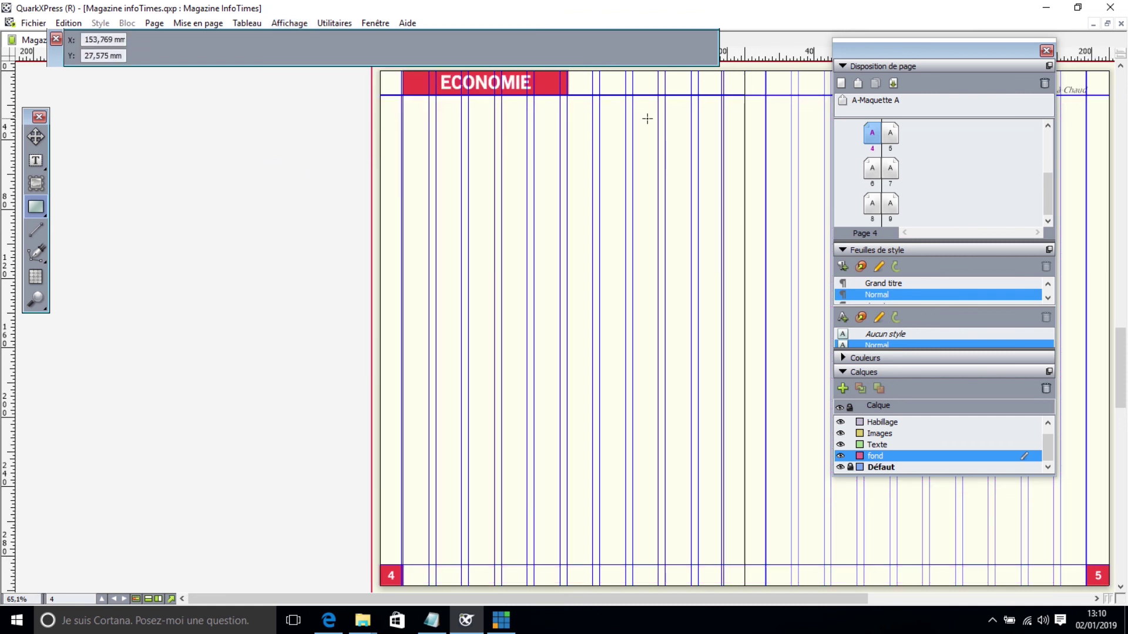